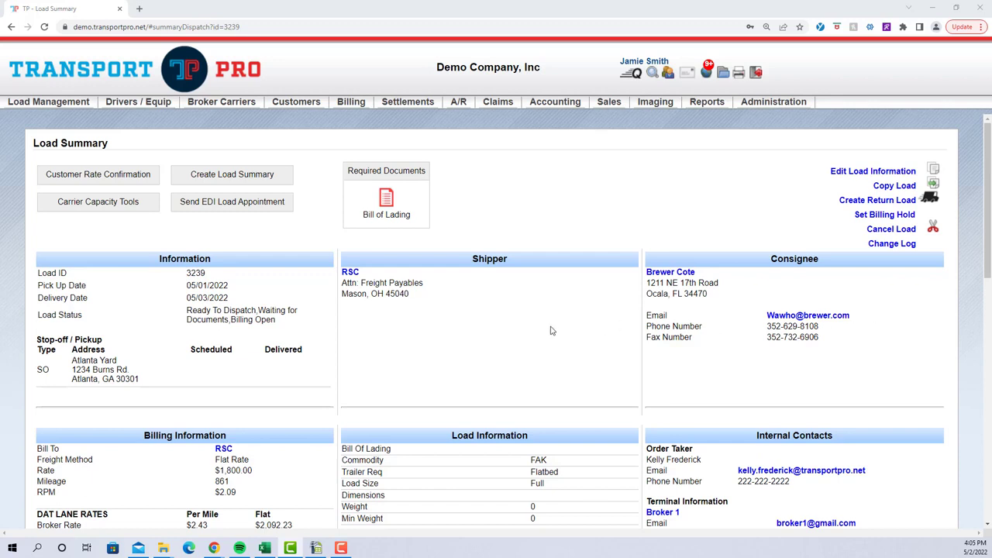
Review the shipper, stop-off and consignee details on the load summary
double_click(495, 258)
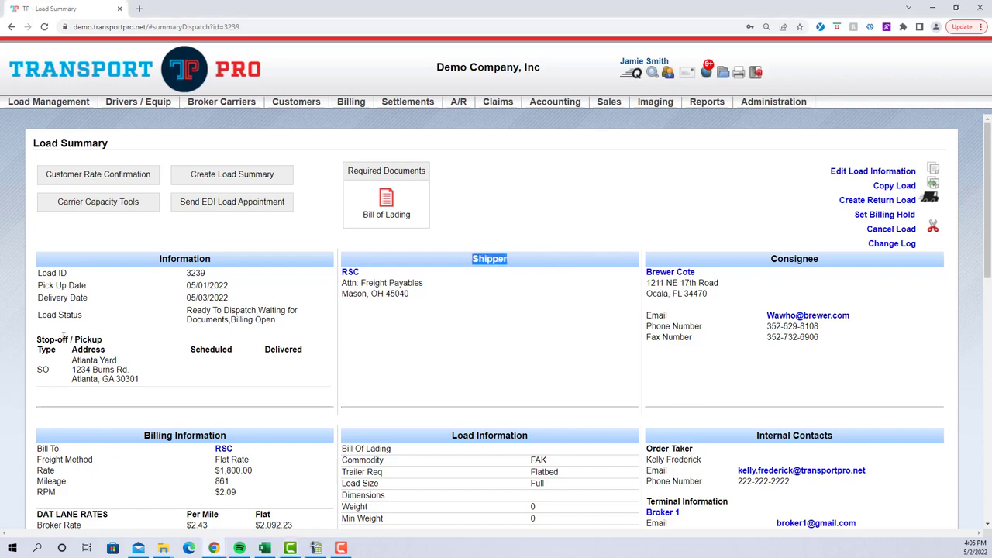
left_click_drag(42, 342, 75, 341)
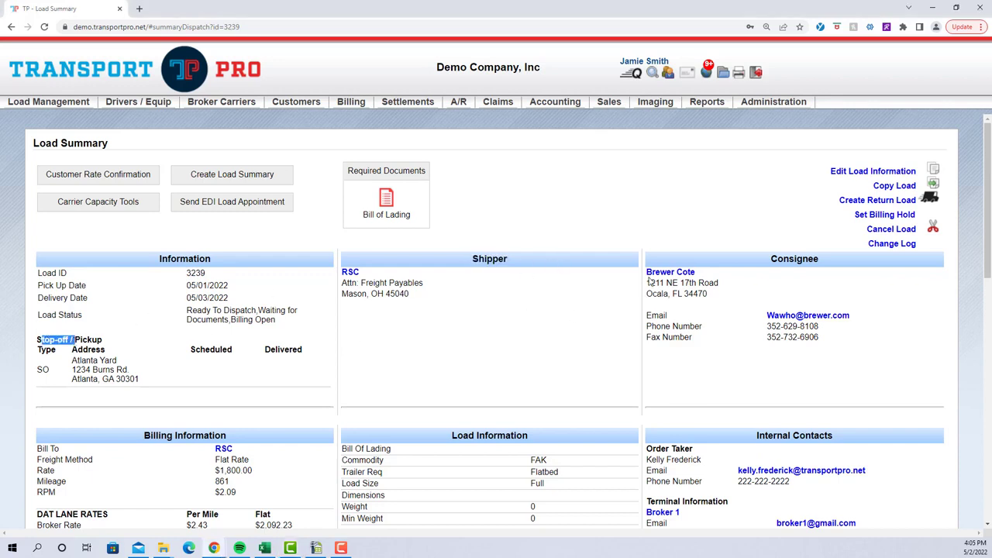
left_click_drag(765, 264, 825, 266)
left_click(869, 287)
scroll(954, 309, "down", 3)
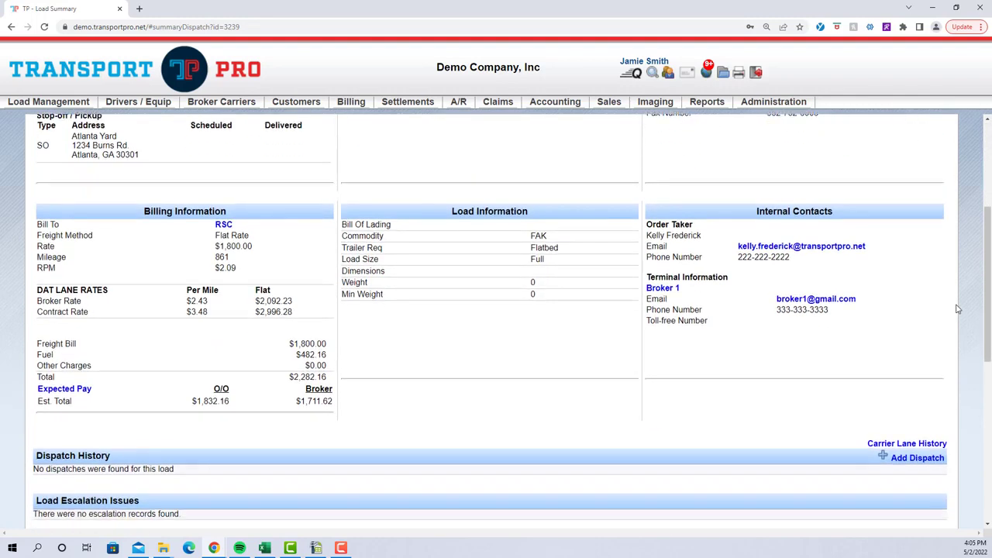
Add a dispatch to the load and set its status to Dispatched
scroll(958, 309, "down", 2)
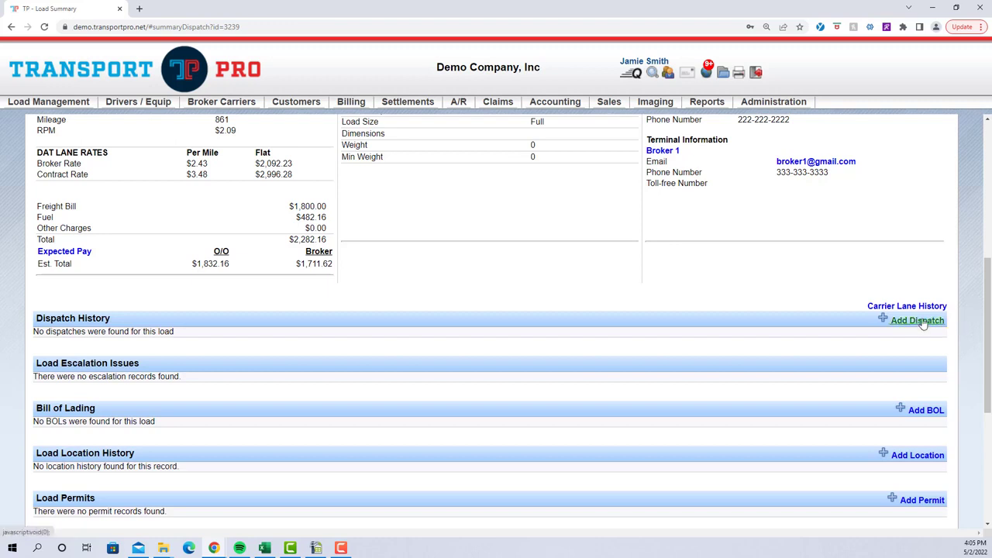
left_click(932, 326)
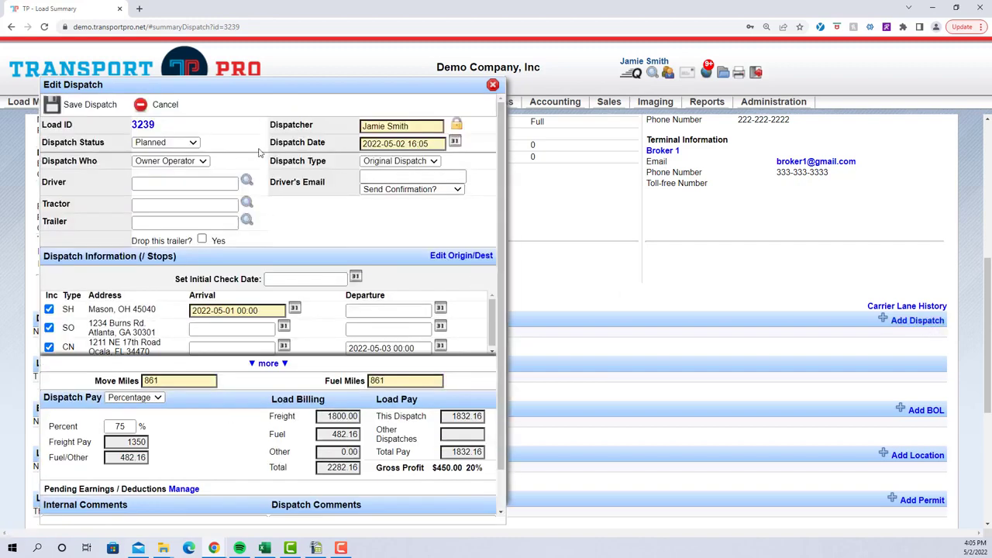
left_click(192, 144)
left_click(187, 165)
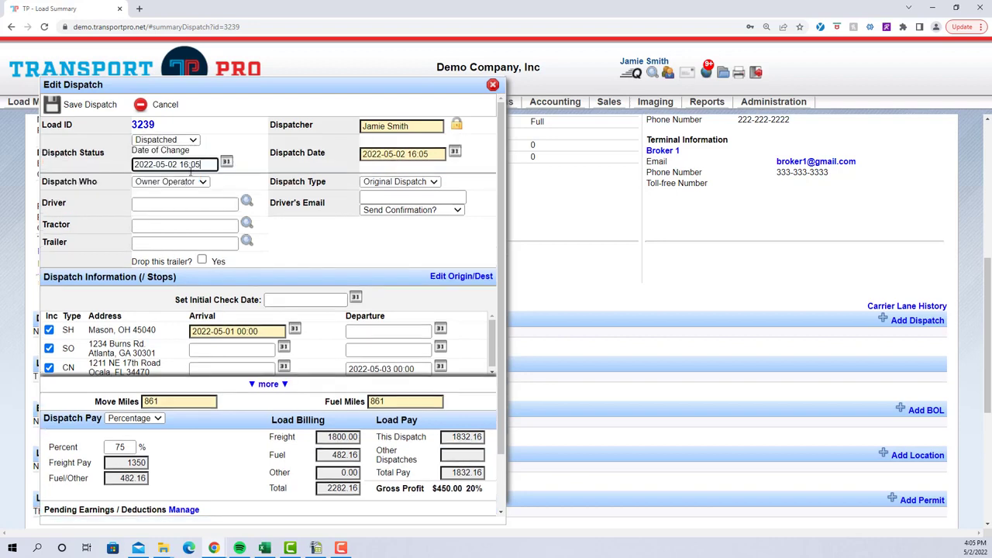
Set Dispatch Who to Company Driver and assign the driver paired with tractor 1048 and trailer 1010
left_click(203, 183)
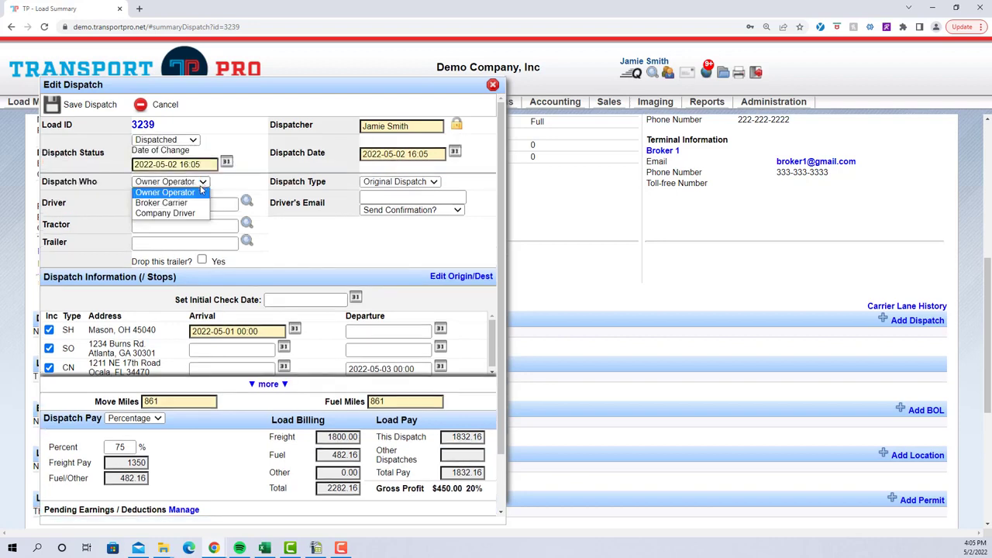
left_click(199, 216)
left_click(208, 204)
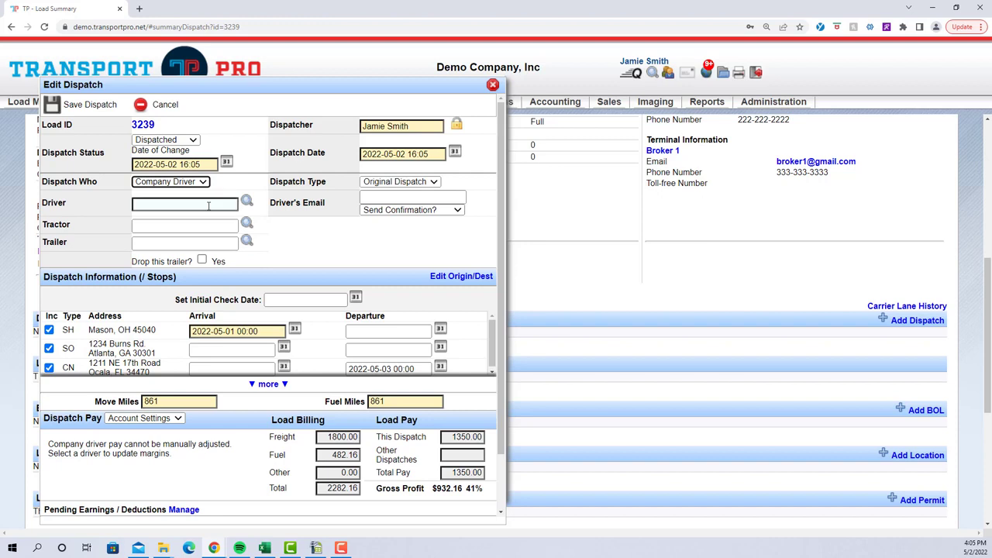
left_click(208, 205)
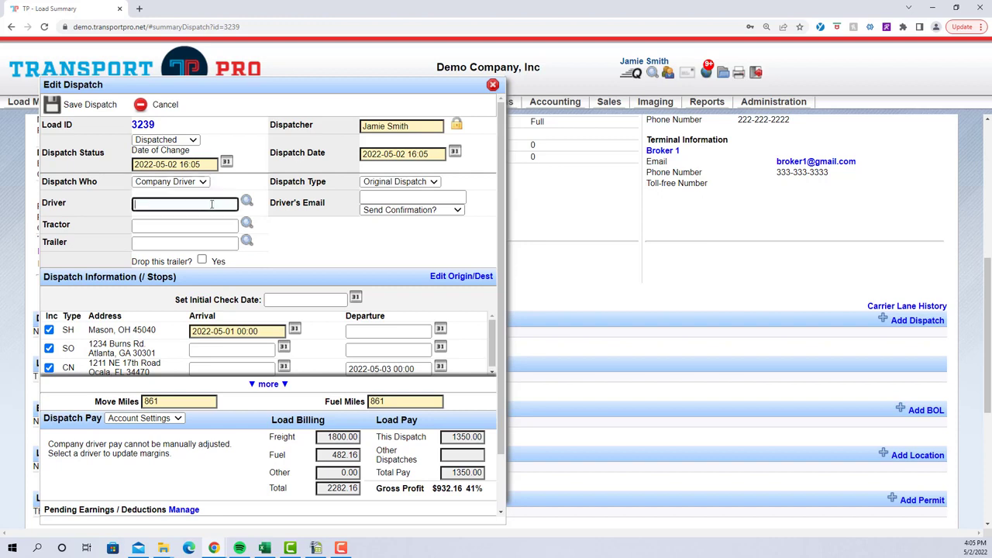
type("r")
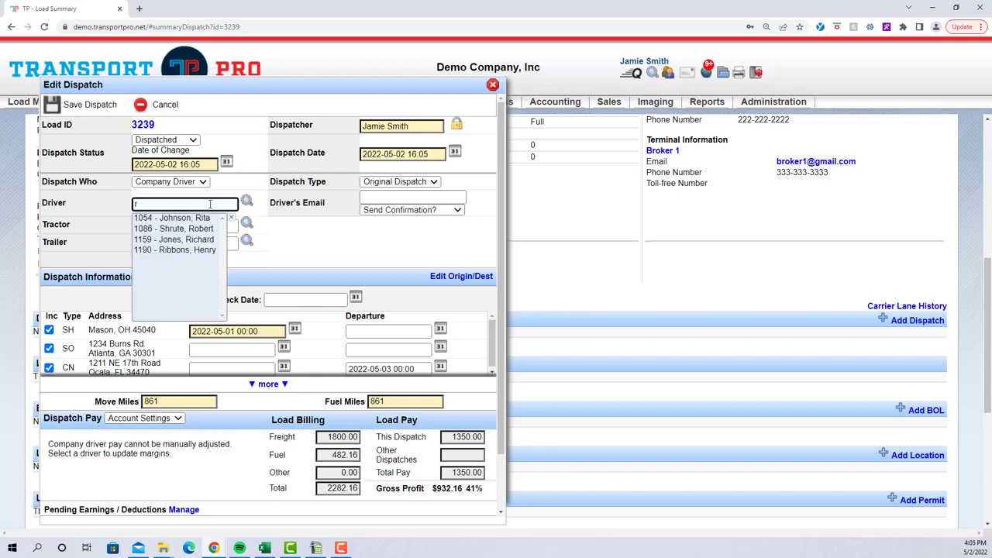
left_click(208, 230)
left_click(208, 230)
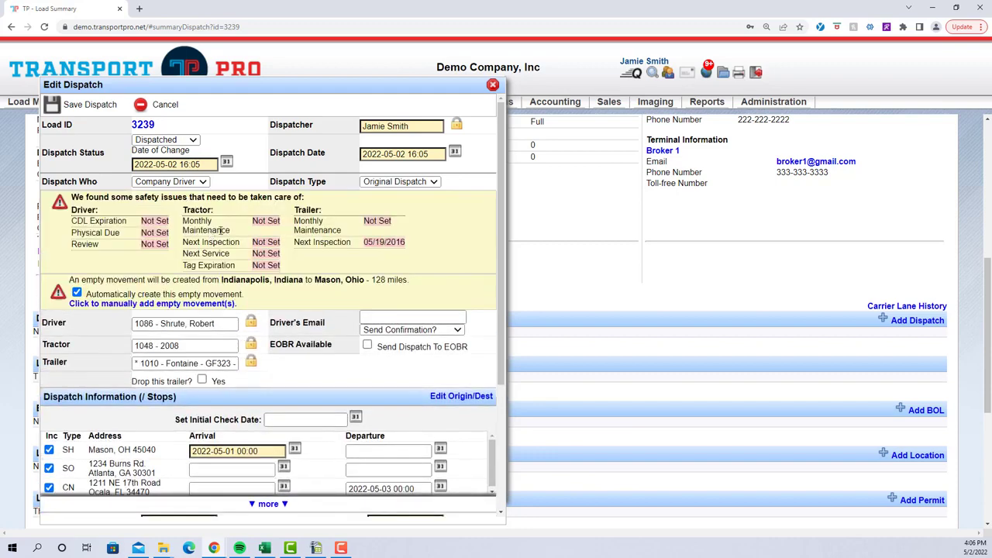
Expand the dispatch's stop list and exclude the consignee stop in Ocala, FL from this dispatch
scroll(283, 312, "down", 1)
scroll(283, 311, "down", 1)
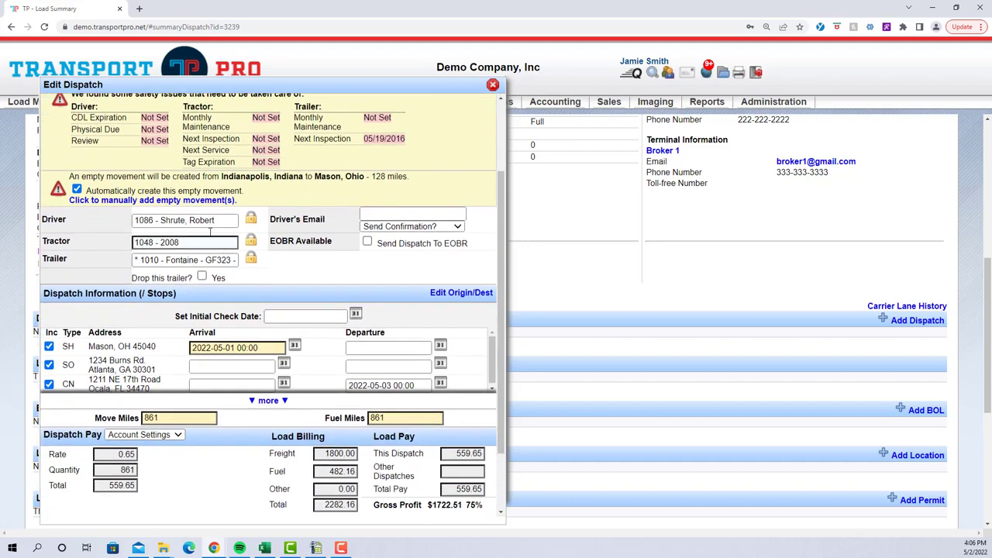
scroll(324, 266, "down", 1)
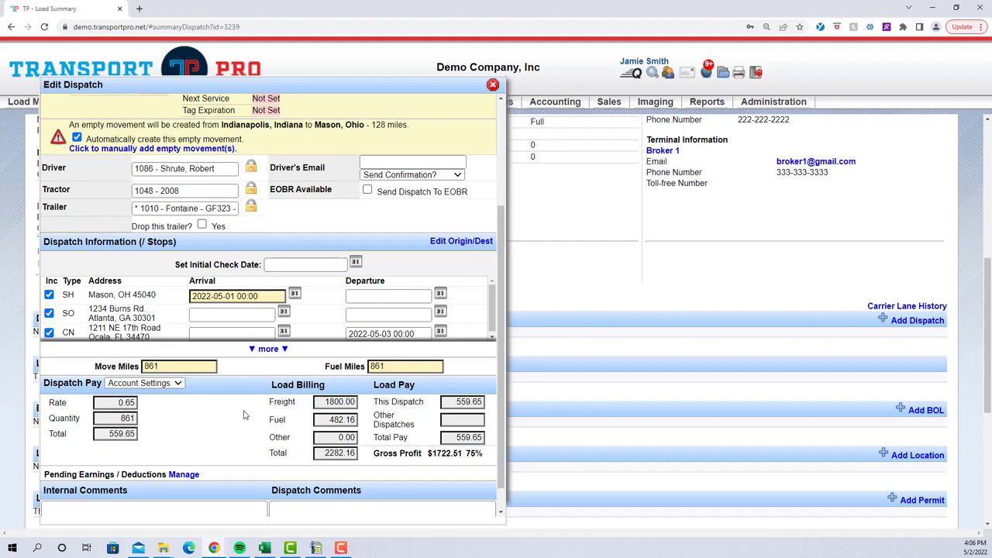
left_click(274, 349)
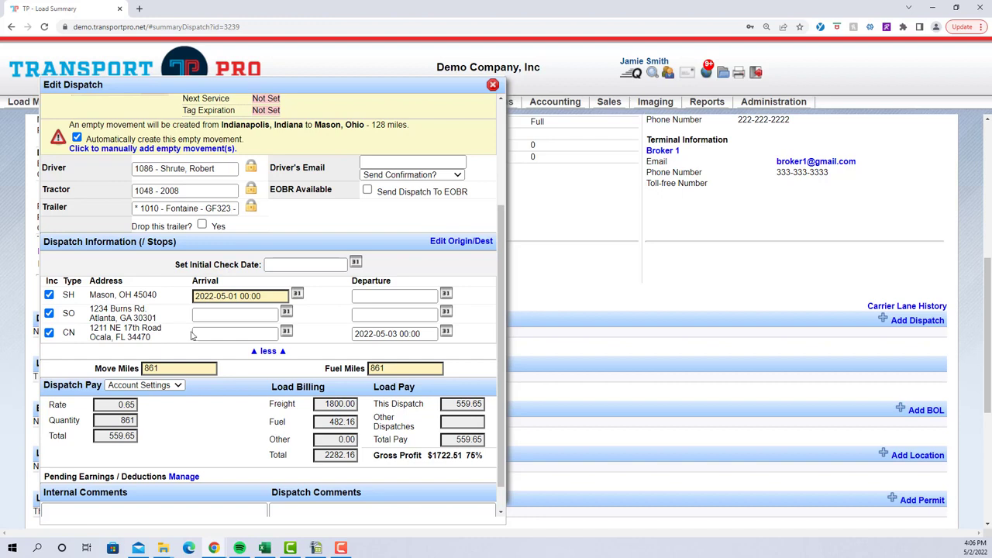
left_click(50, 334)
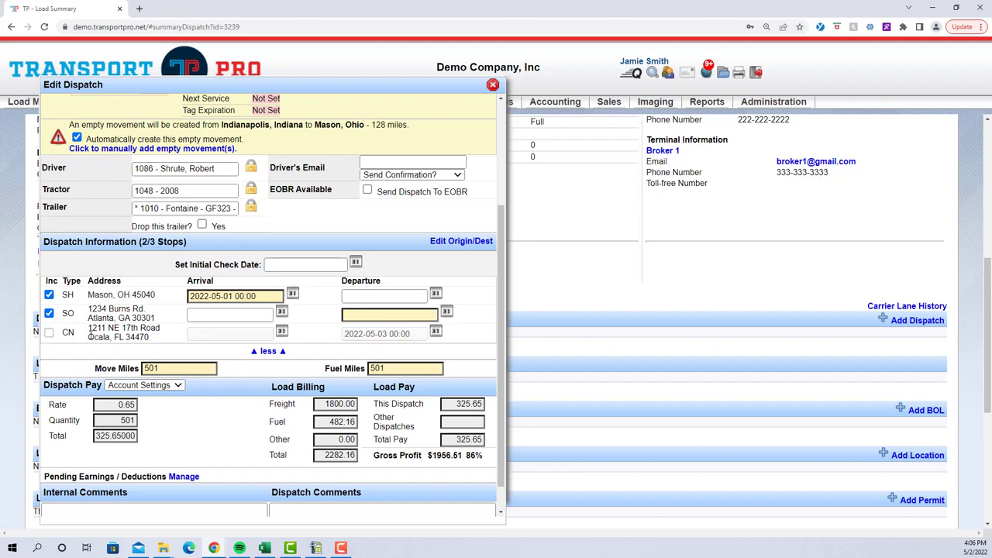
left_click(387, 295)
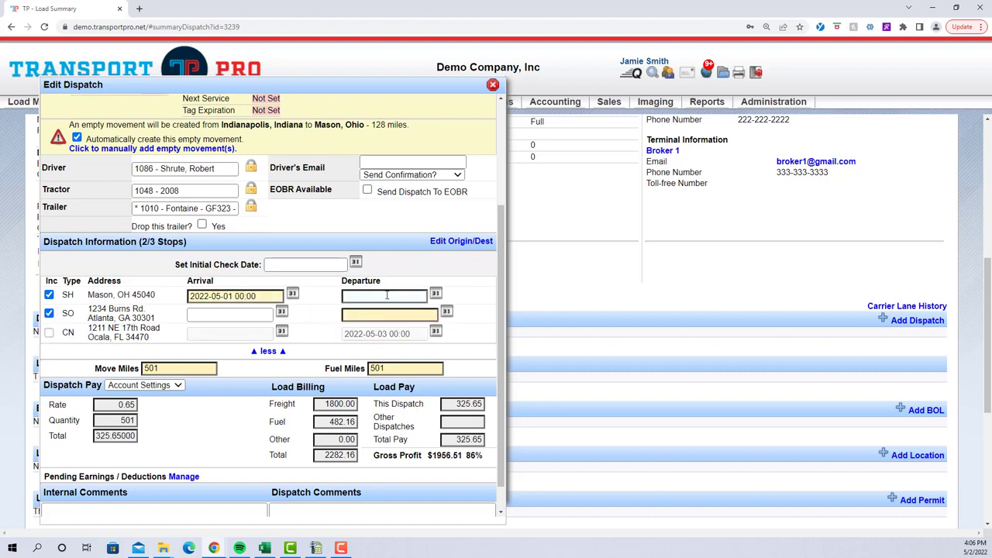
left_click(387, 295)
type("t")
left_click(244, 312)
type("t")
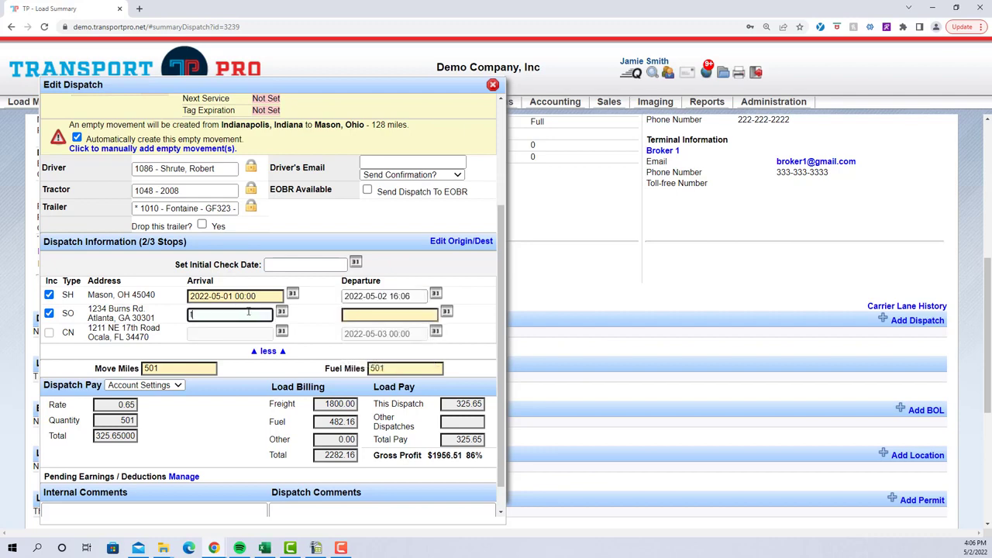
left_click(355, 313)
type("t")
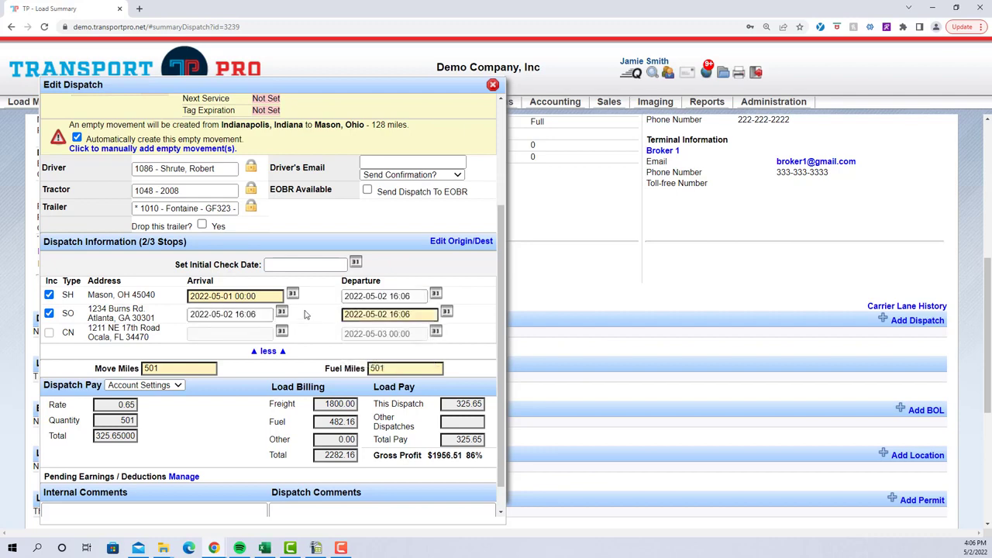
Check the stop times and move miles, and mark the trailer as dropped on this dispatch
left_click(232, 296)
left_click(375, 314)
left_click(304, 313)
left_click(148, 370)
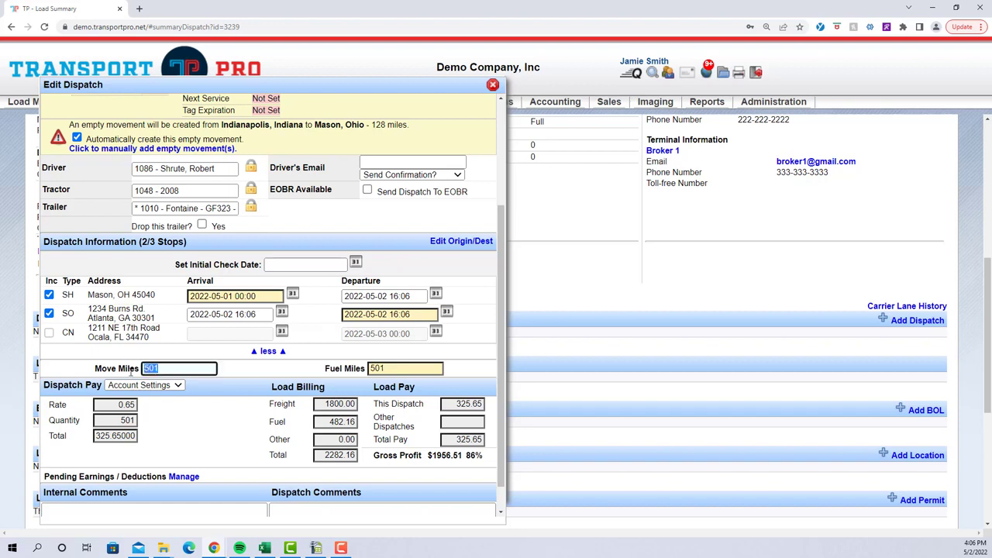
left_click(263, 376)
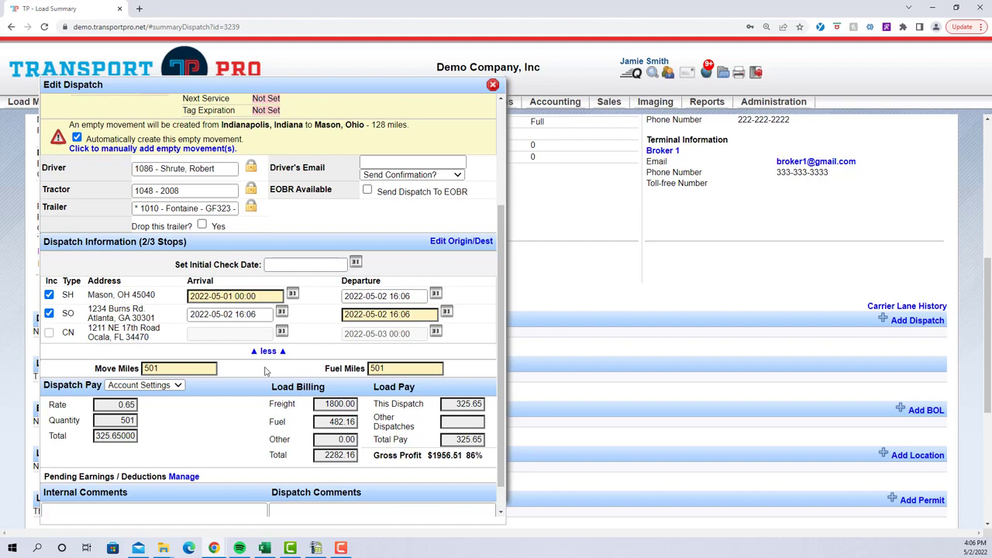
left_click(201, 225)
Review the dispatch pay rate and the move miles for this leg
left_click_drag(44, 386, 103, 386)
left_click(103, 385)
left_click(126, 405)
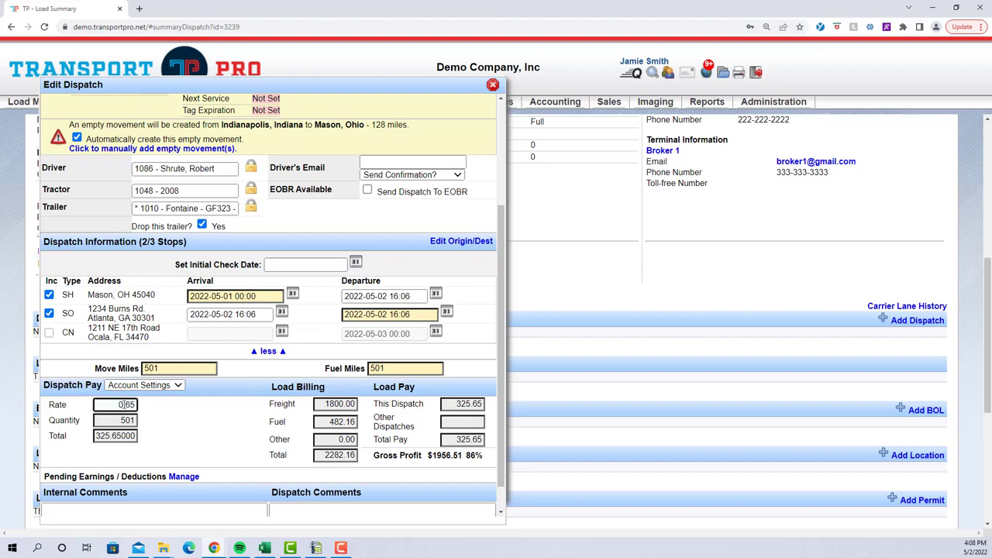
left_click(171, 369)
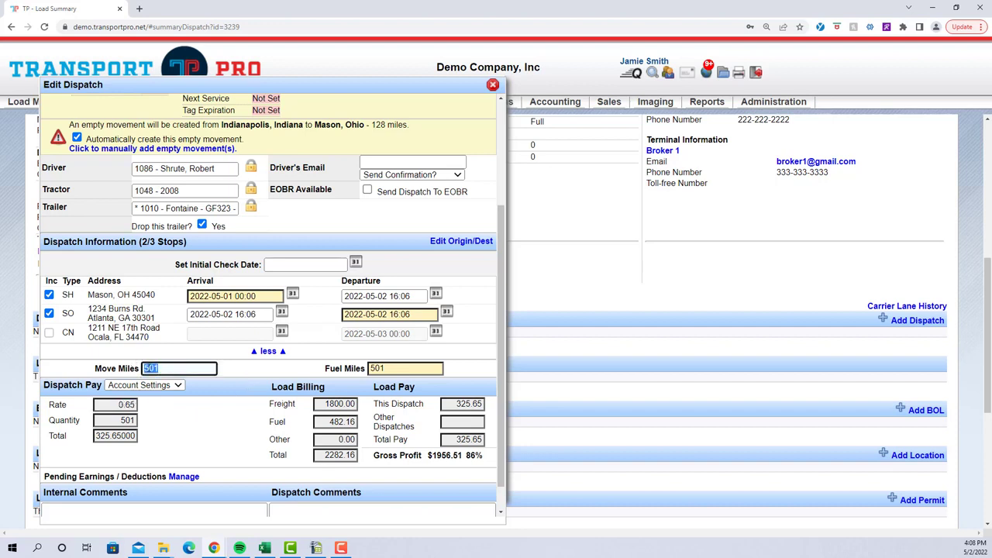
left_click(249, 377)
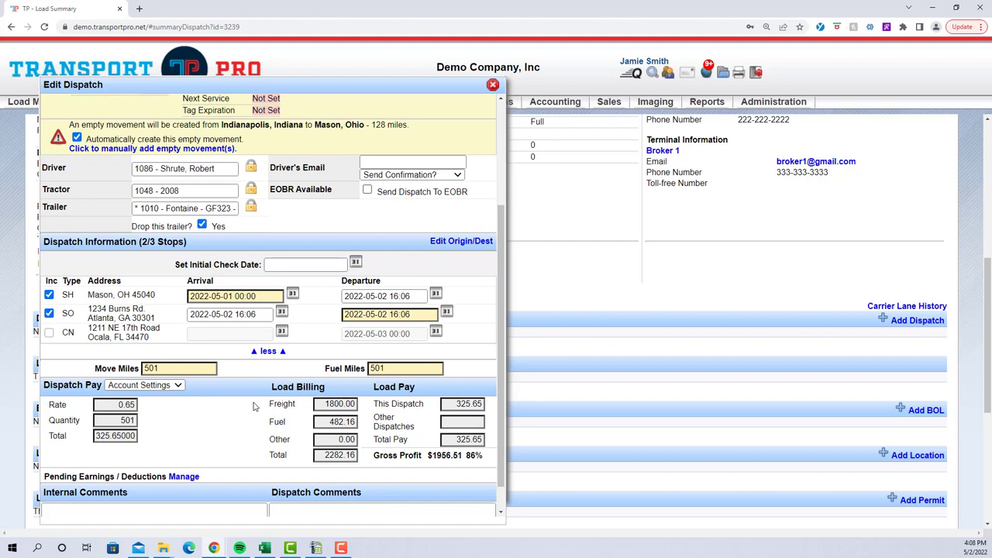
Save the first dispatch and close the dispatch editor
scroll(254, 406, "up", 2)
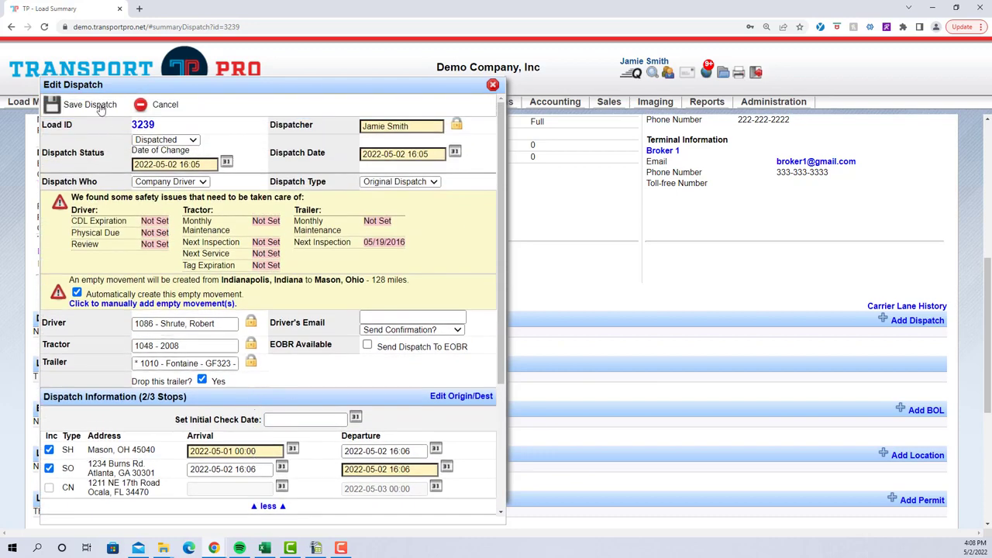
left_click(90, 104)
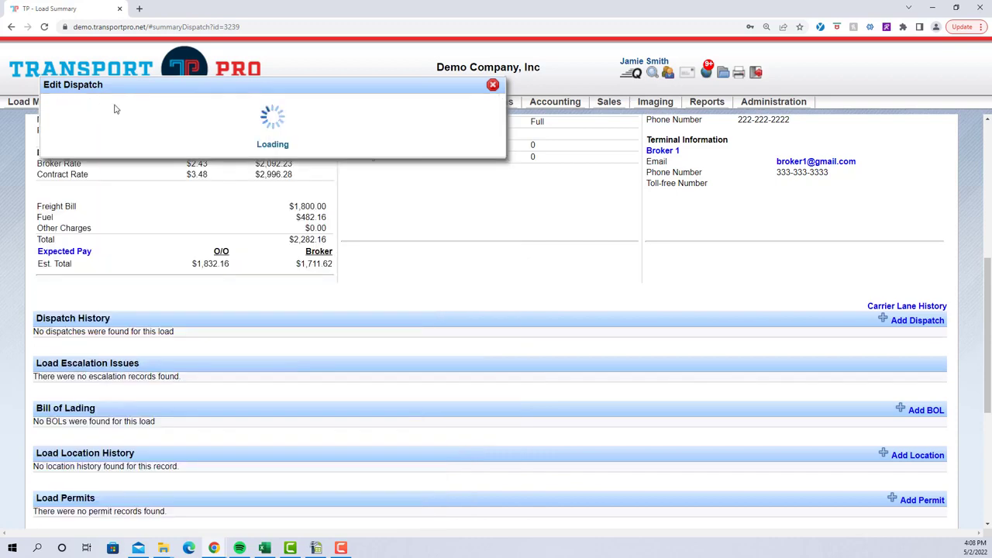
left_click(492, 86)
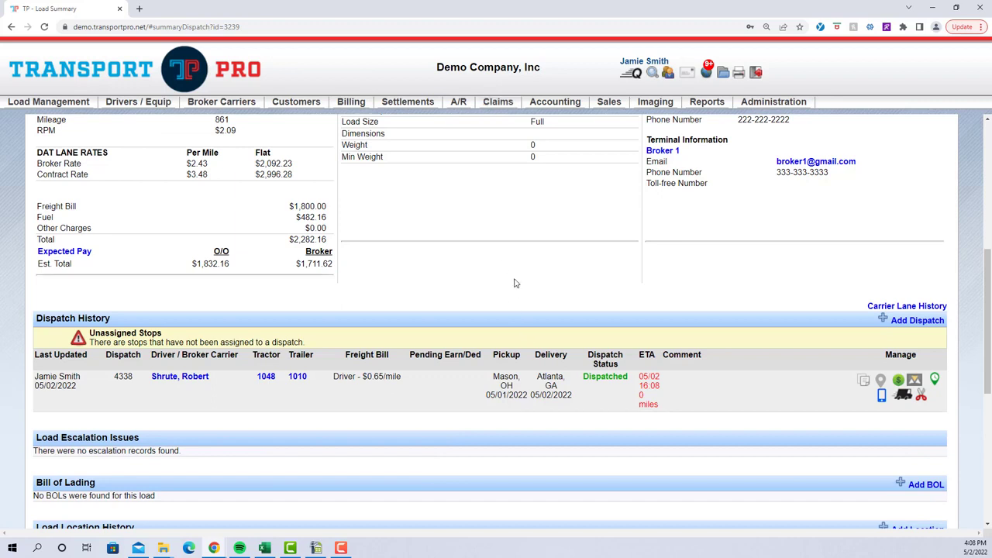
Read the unassigned stops notice in the dispatch history and mark the Mason to Atlanta dispatch as delivered
scroll(515, 283, "down", 1)
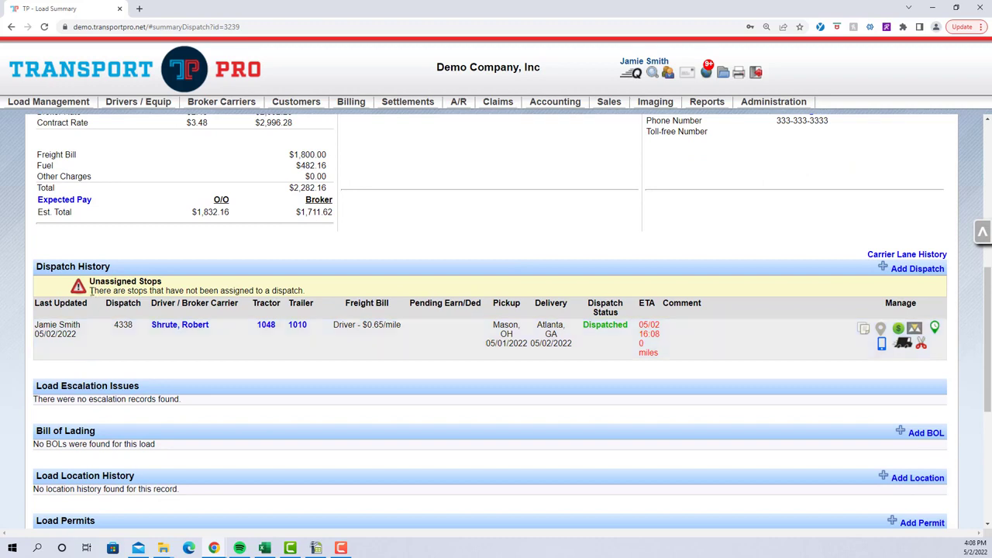
left_click_drag(90, 290, 327, 294)
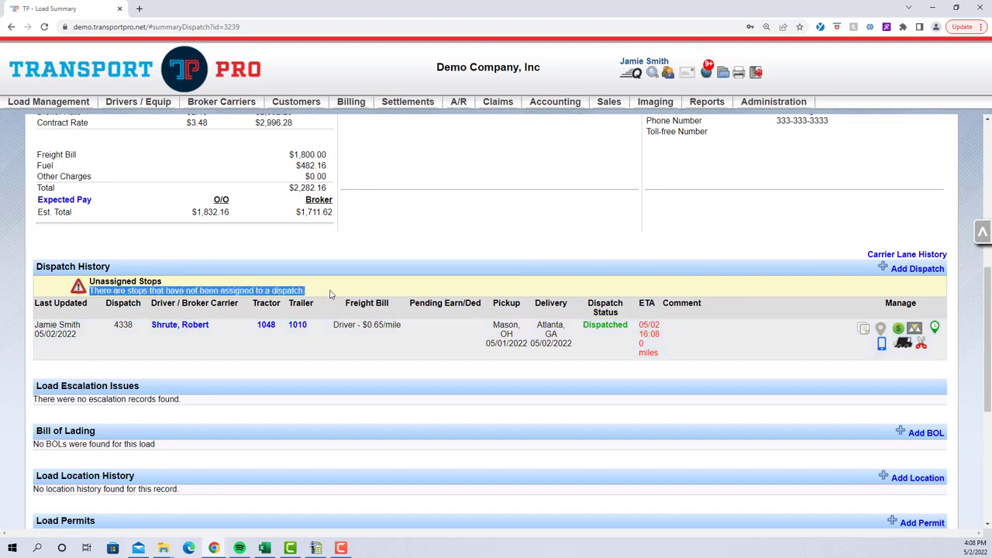
left_click(338, 293)
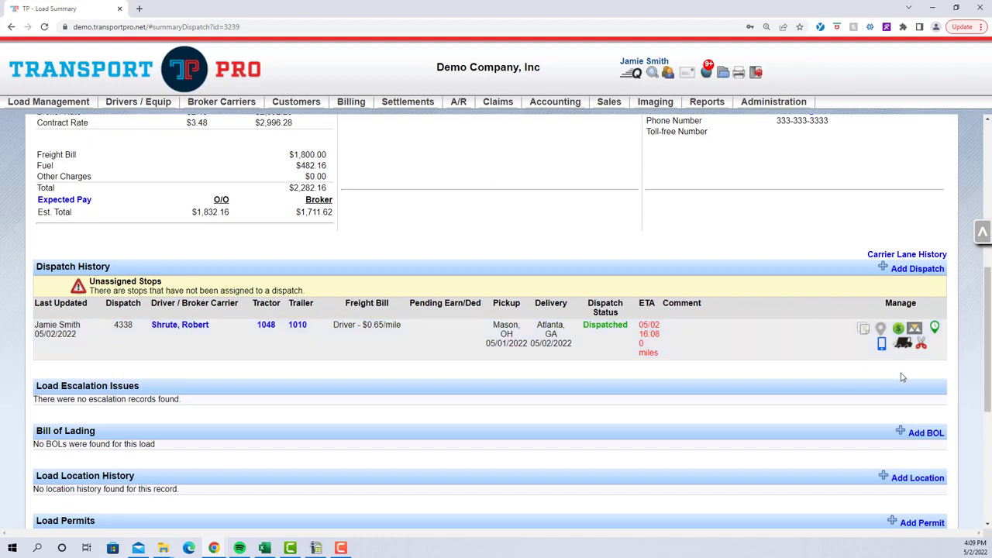
left_click(903, 343)
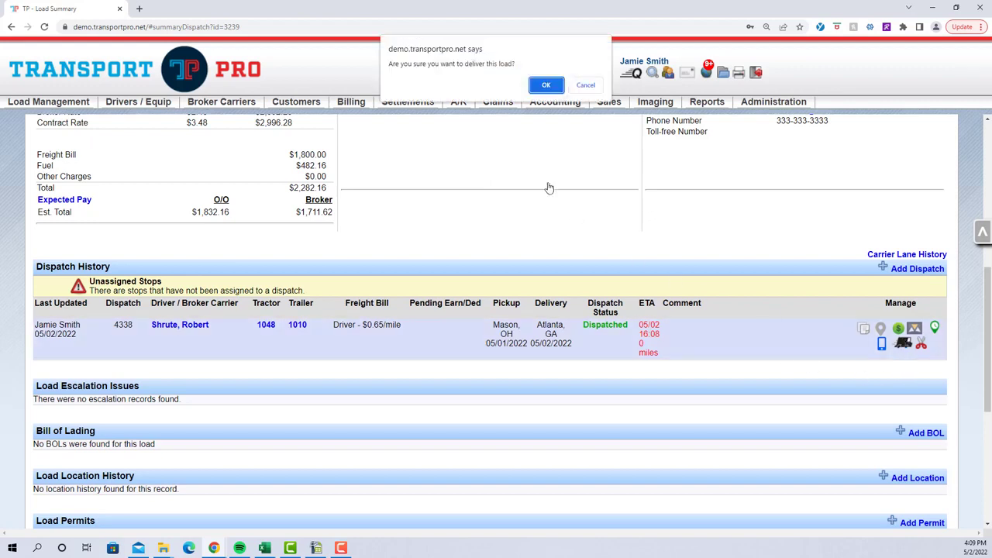
left_click(542, 86)
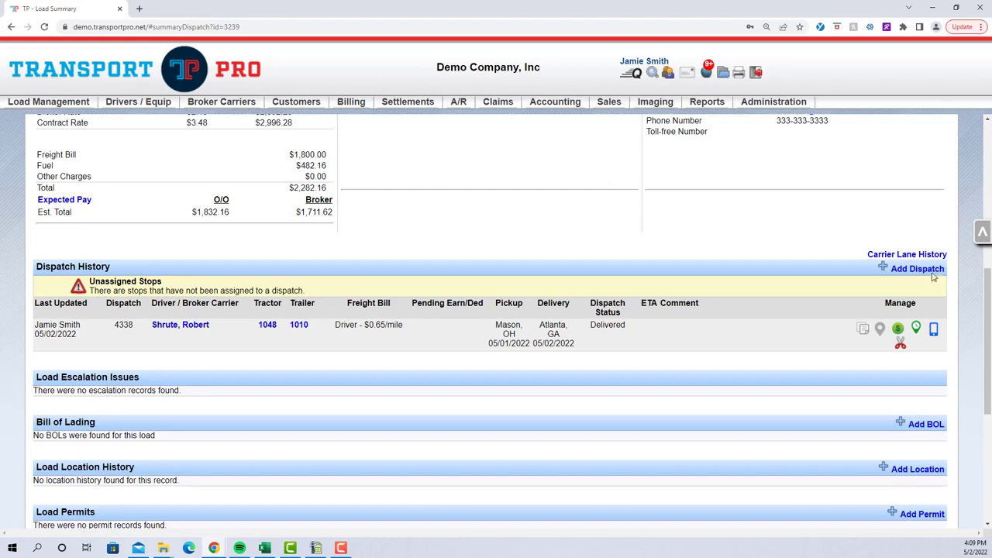
Add a second dispatch for the Atlanta to Ocala leg and set its status to Dispatched
left_click(933, 274)
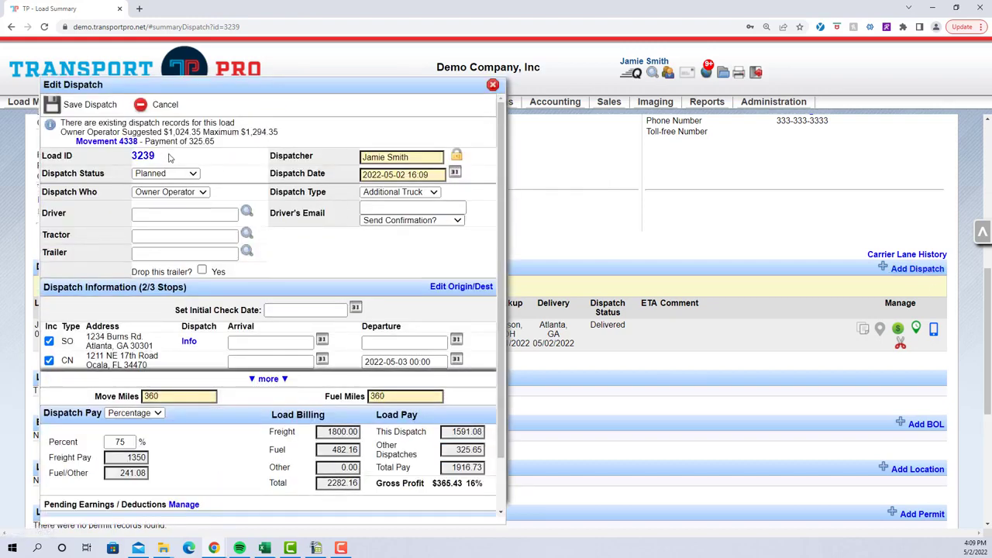
left_click(171, 172)
left_click(174, 197)
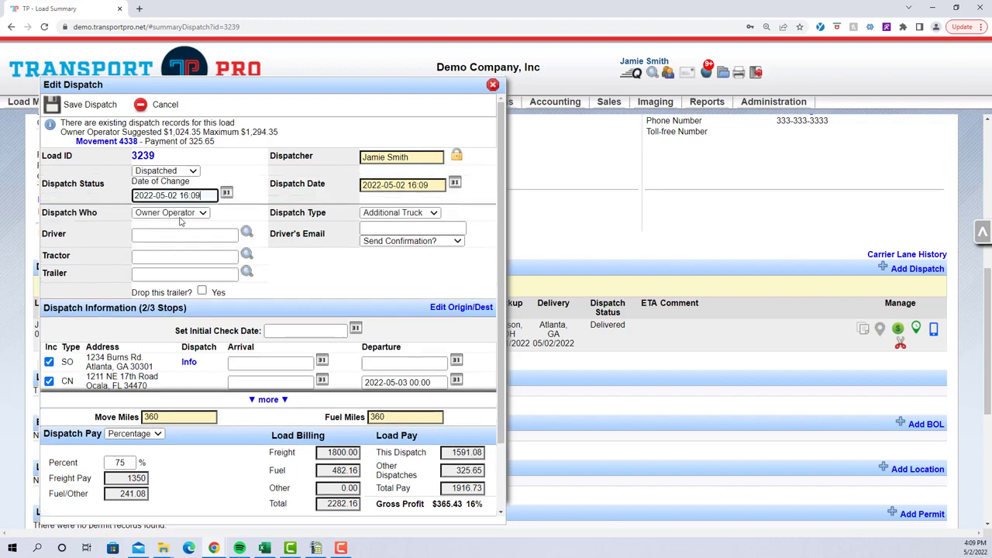
Assign the owner operator driver paired with tractor 1104A and trailer 1004 to the second dispatch
left_click(177, 233)
type("r")
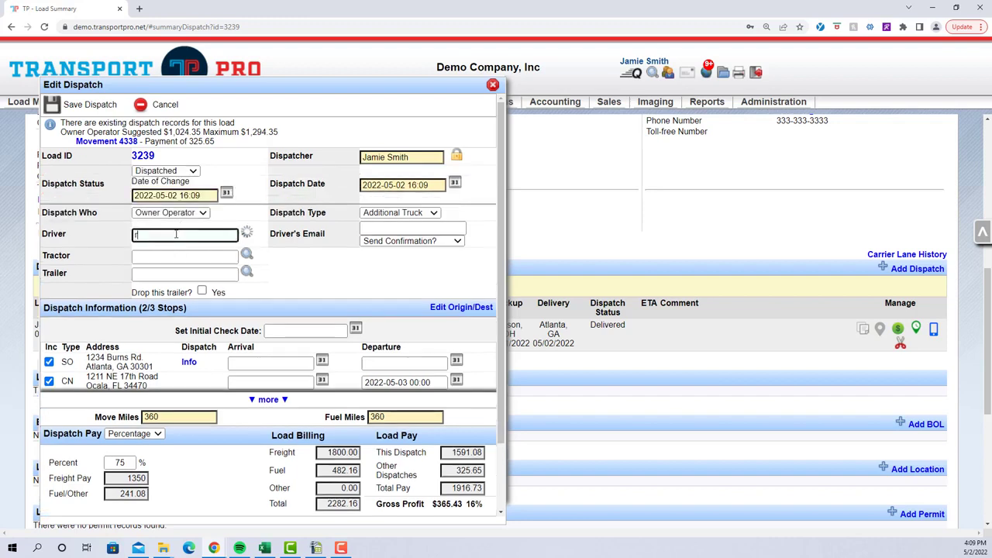
left_click(205, 326)
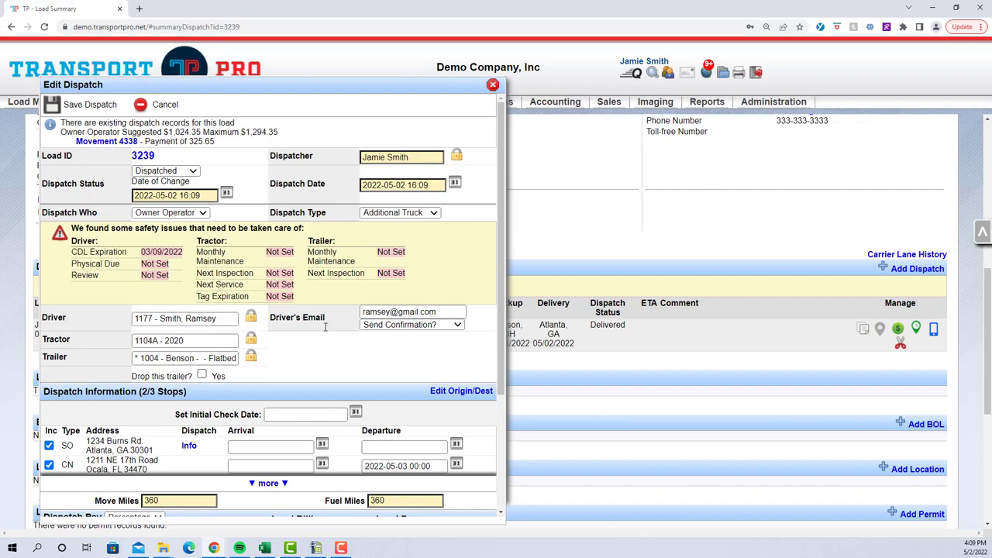
Set the driver's e-mail confirmation for the second dispatch to Send Dispatch/Pay Info
scroll(328, 328, "down", 3)
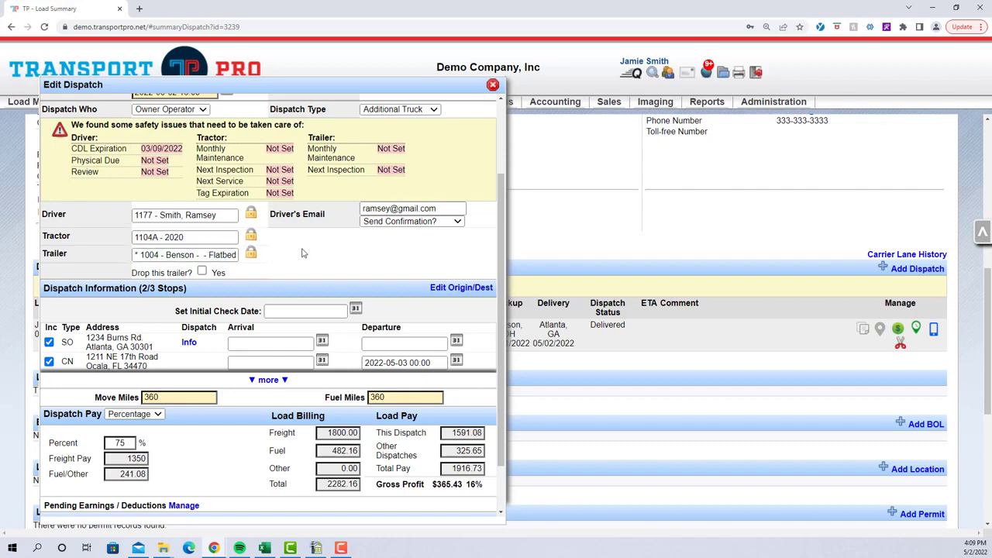
left_click(383, 223)
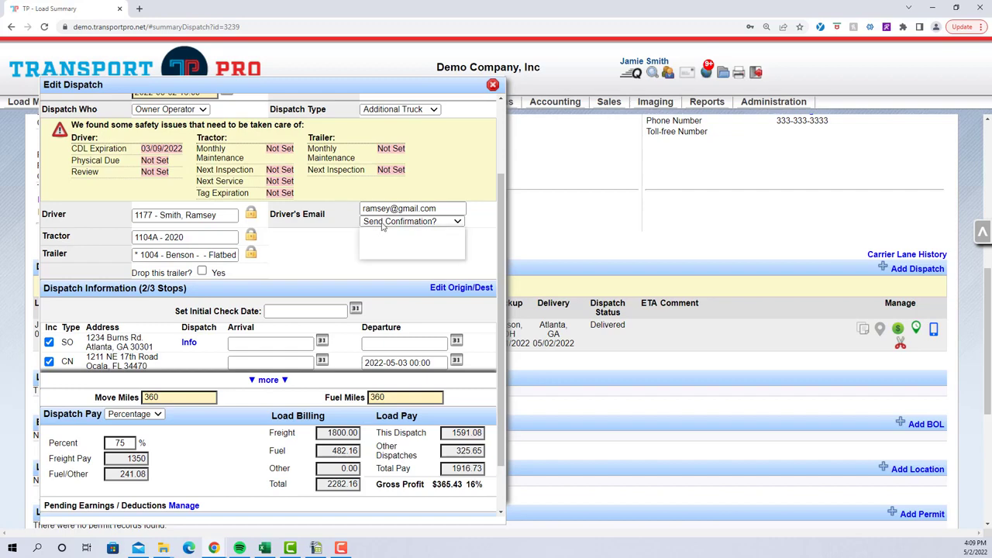
left_click(394, 253)
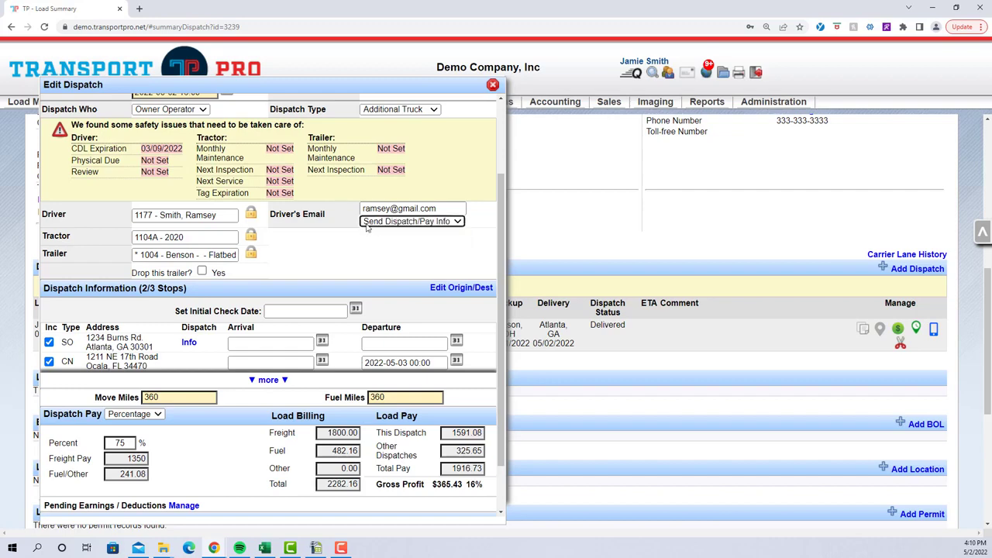
scroll(302, 259, "down", 1)
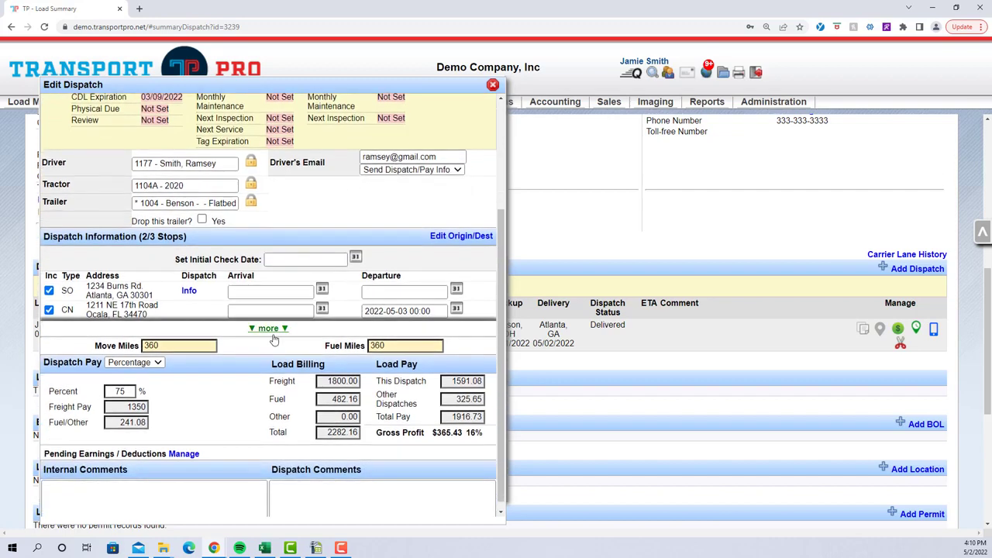
left_click(272, 329)
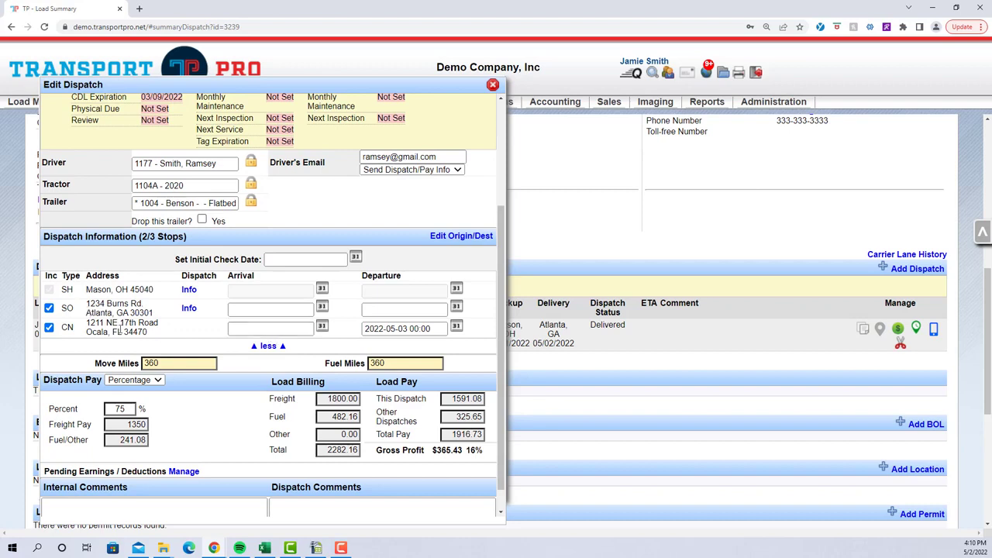
left_click(304, 308)
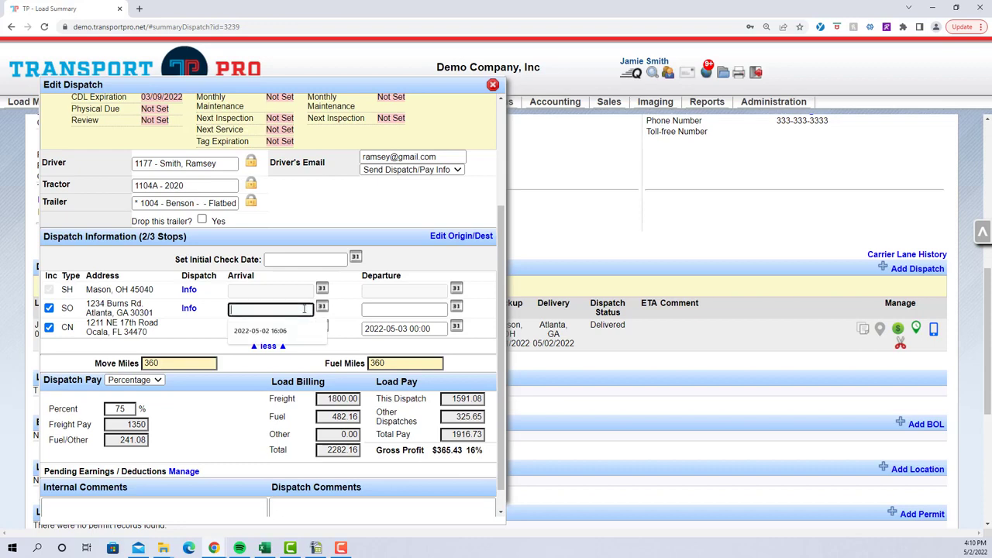
left_click(381, 309)
left_click(293, 332)
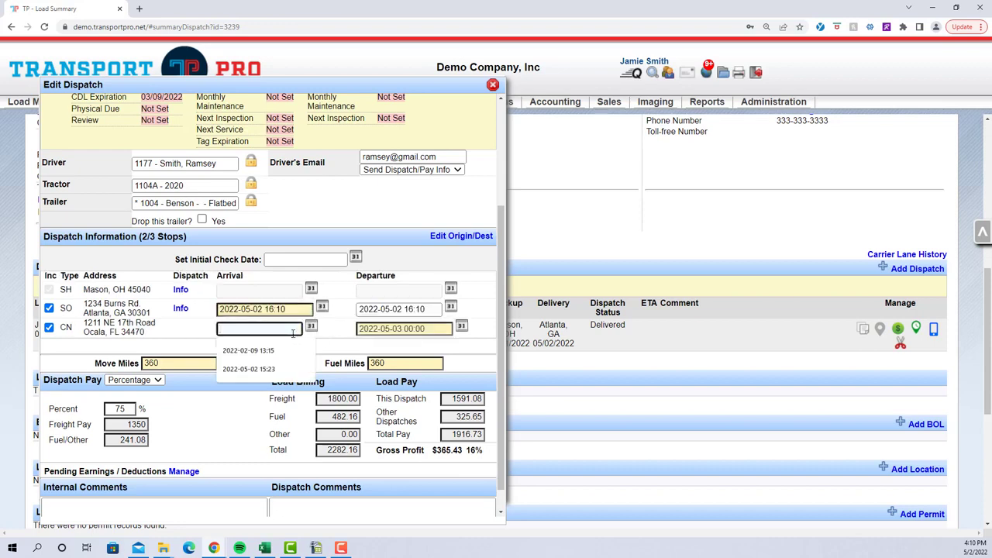
left_click(293, 332)
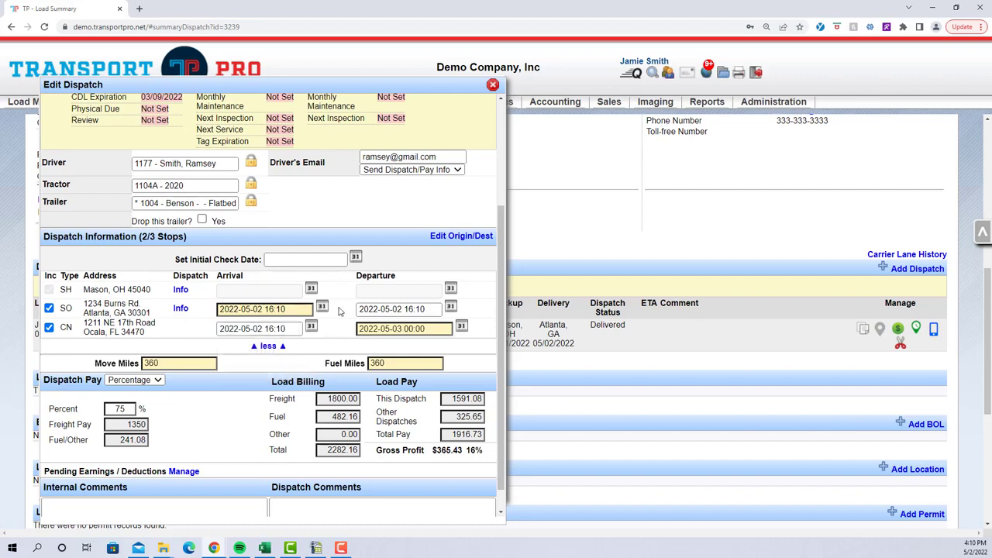
left_click(177, 184)
Change the dispatch pay to Flat Rate with a freight amount of 800
scroll(181, 411, "down", 1)
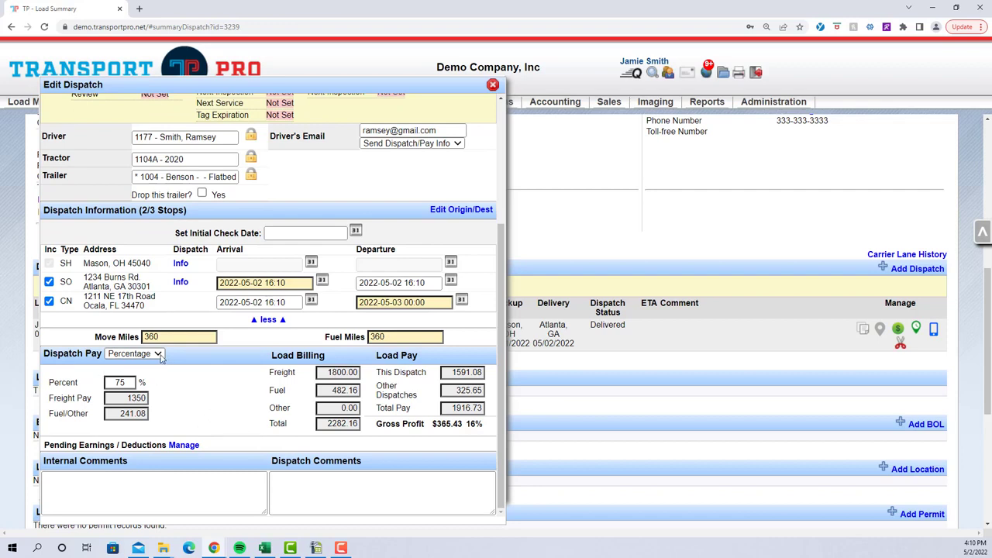
left_click(161, 356)
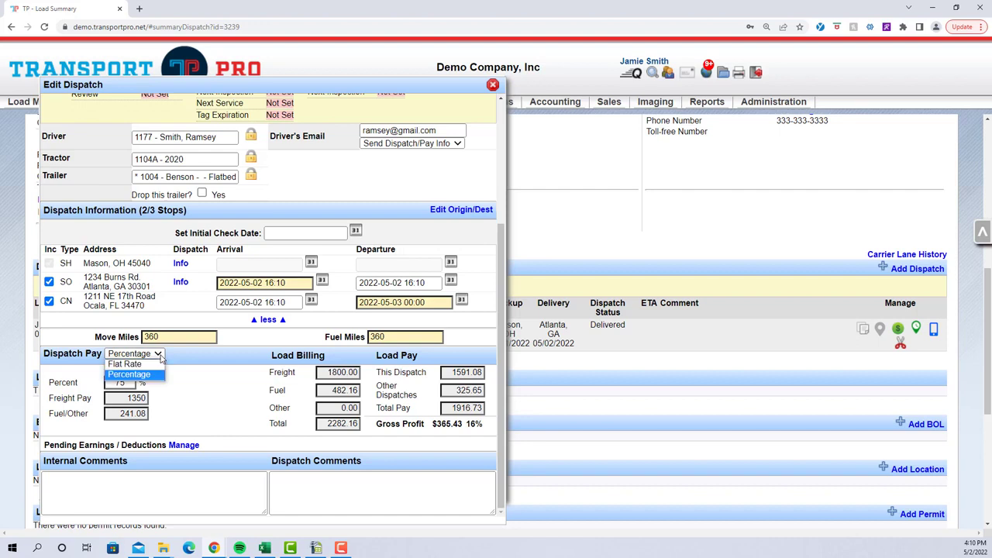
left_click(159, 368)
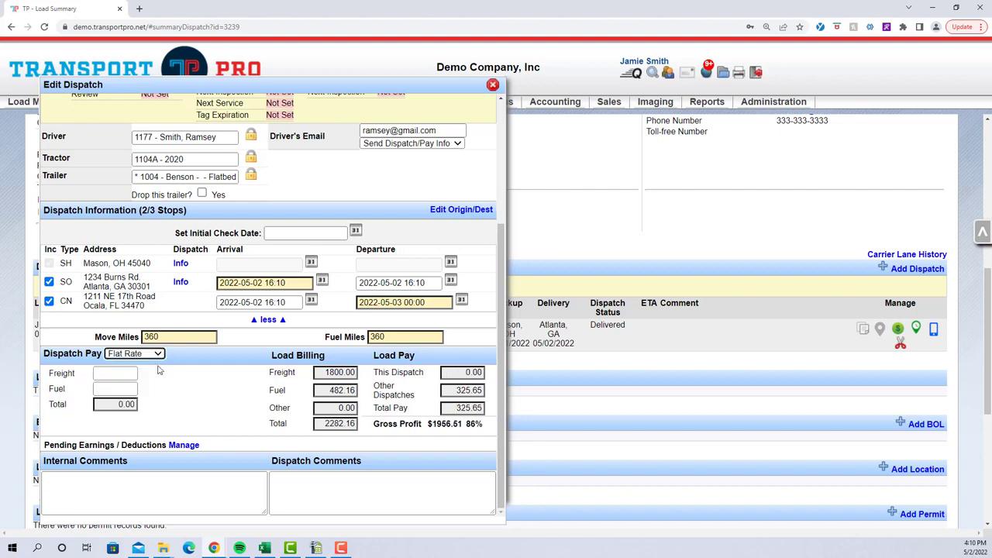
left_click(133, 373)
left_click(132, 373)
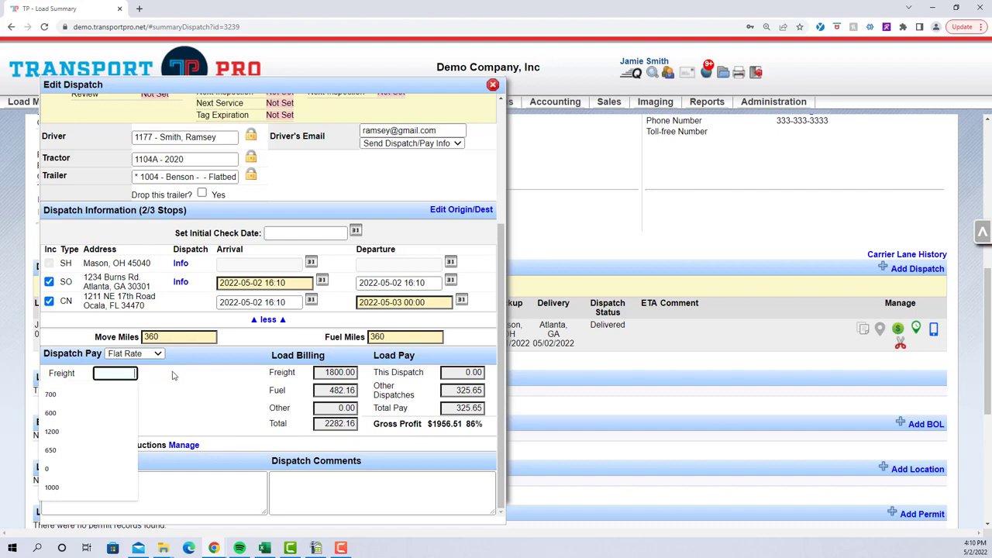
type("800")
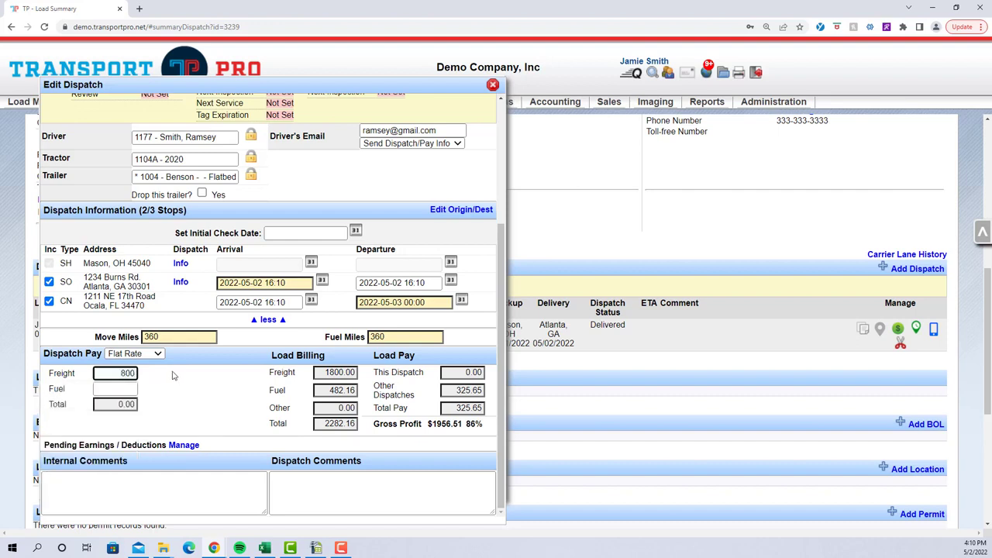
left_click(147, 380)
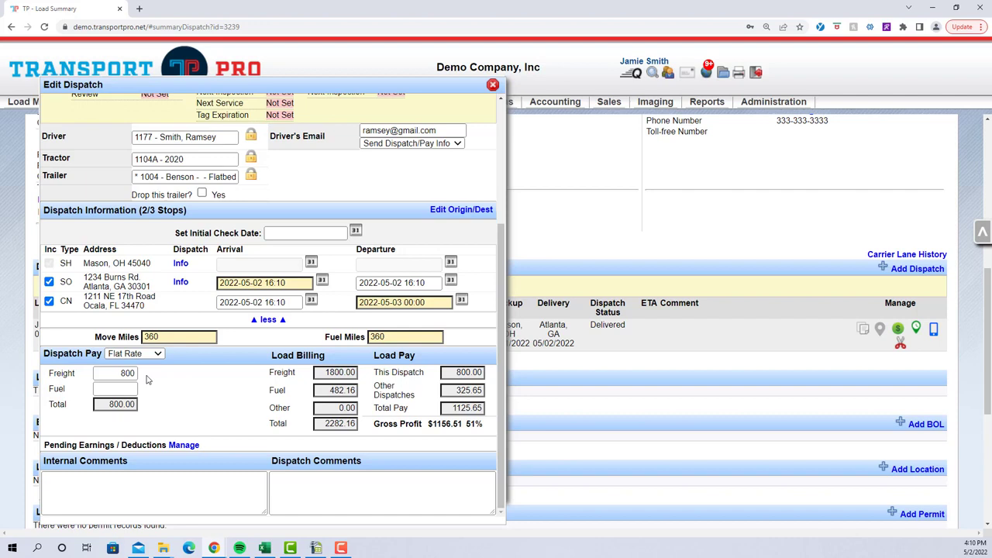
Set the fuel amount in the flat rate dispatch pay to 250
left_click_drag(50, 389, 73, 393)
left_click(94, 390)
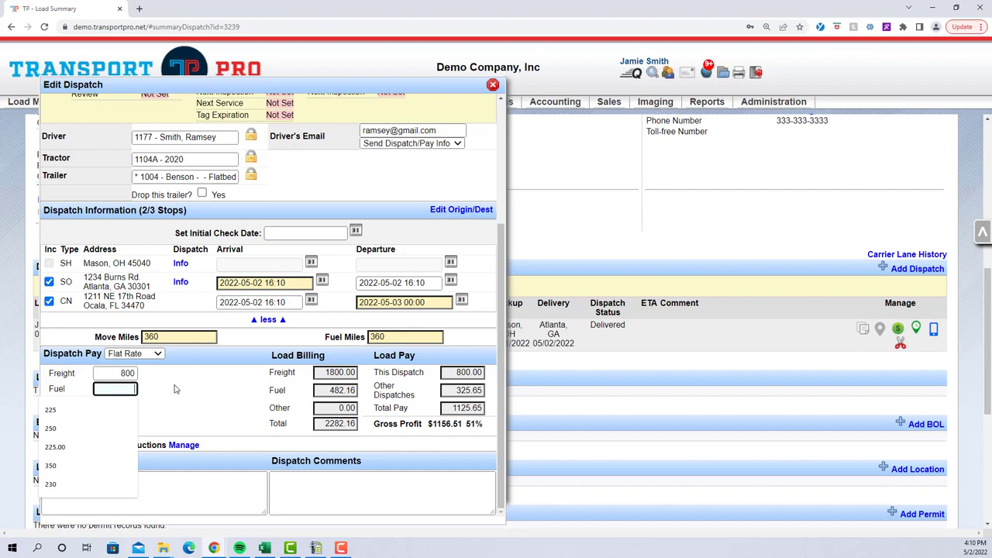
type("250")
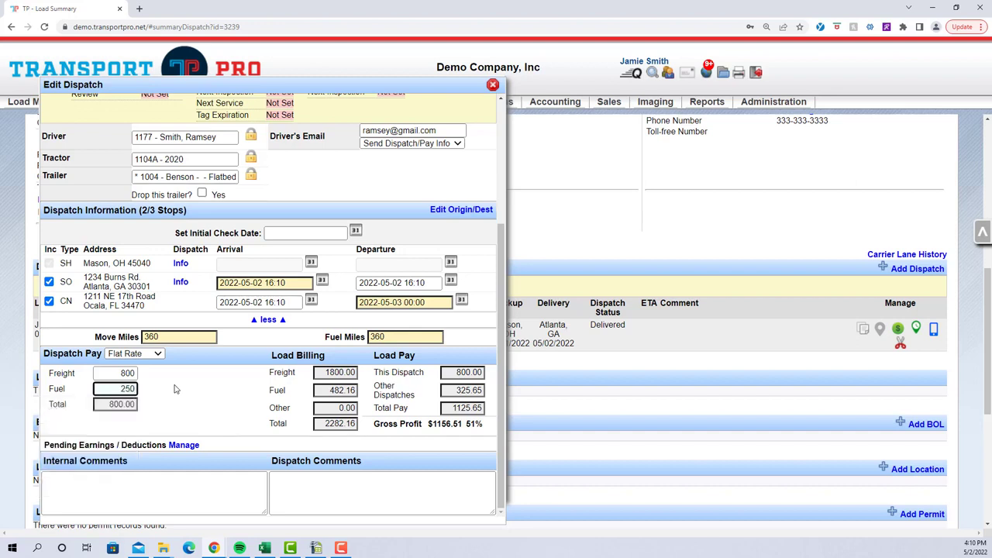
left_click(176, 390)
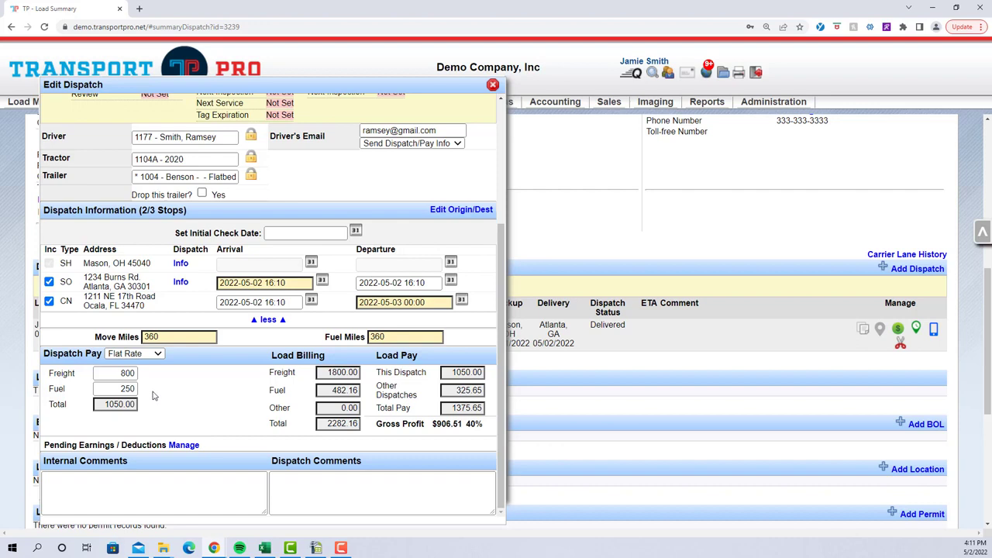
left_click_drag(51, 388, 152, 392)
left_click(197, 401)
Review the second dispatch's details, save it and close the dispatch editor
scroll(273, 427, "up", 2)
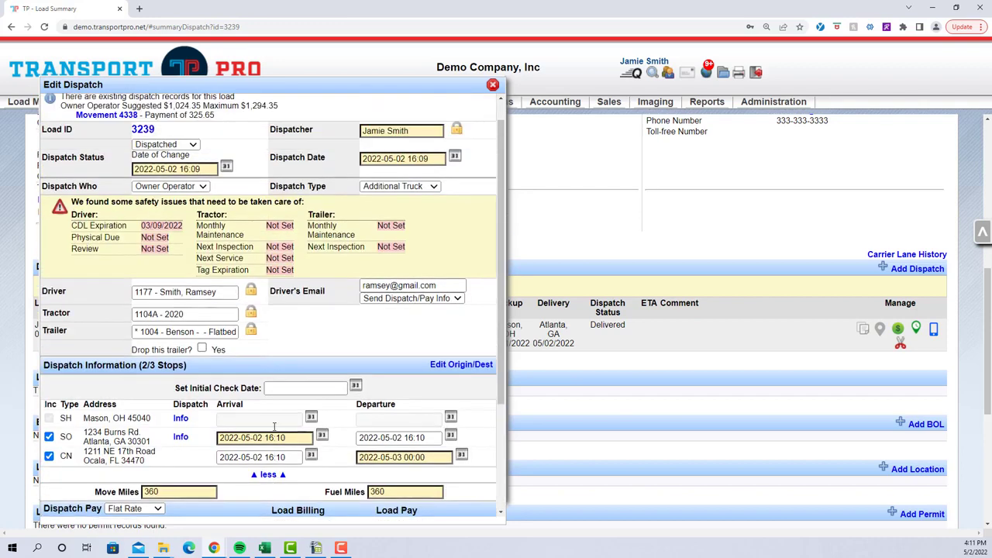
scroll(353, 426, "down", 1)
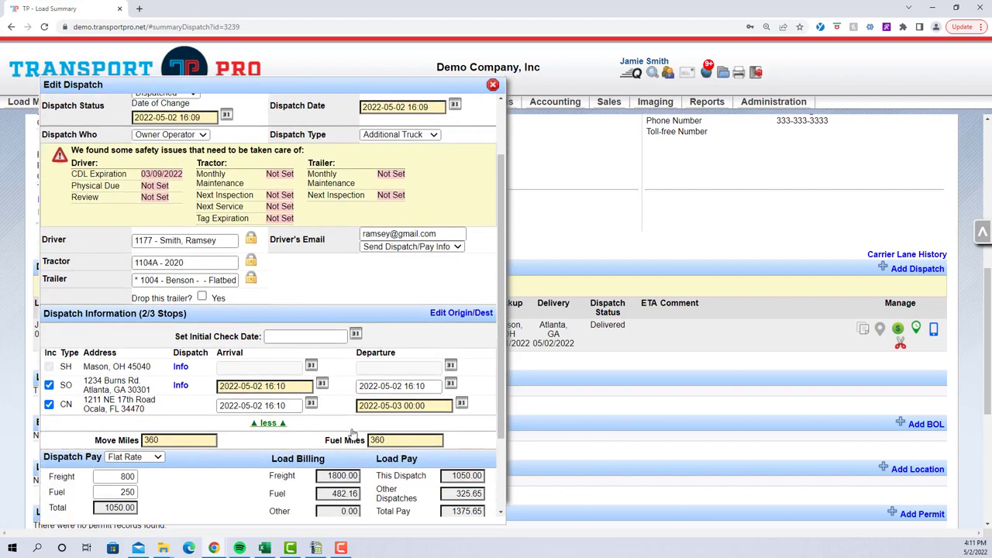
scroll(350, 438, "up", 2)
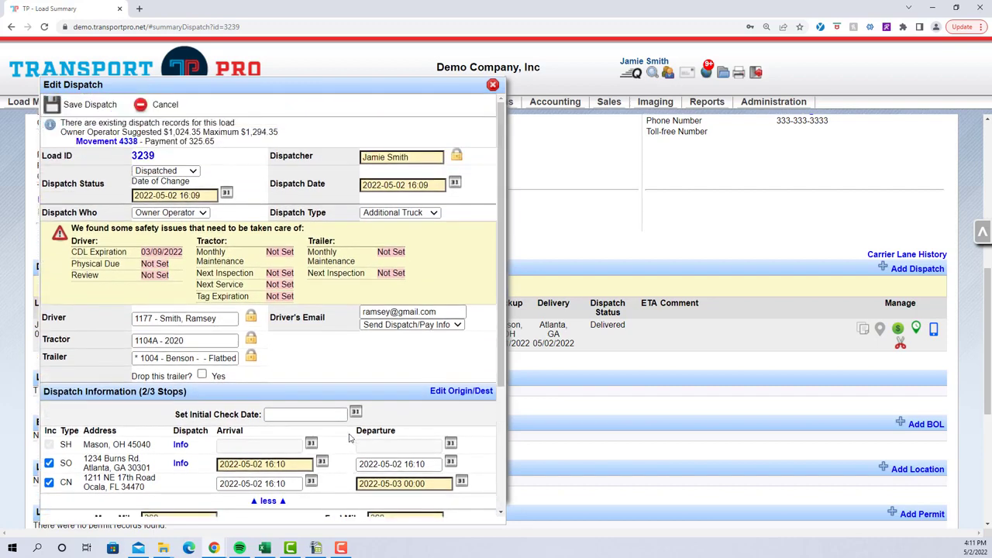
left_click(89, 105)
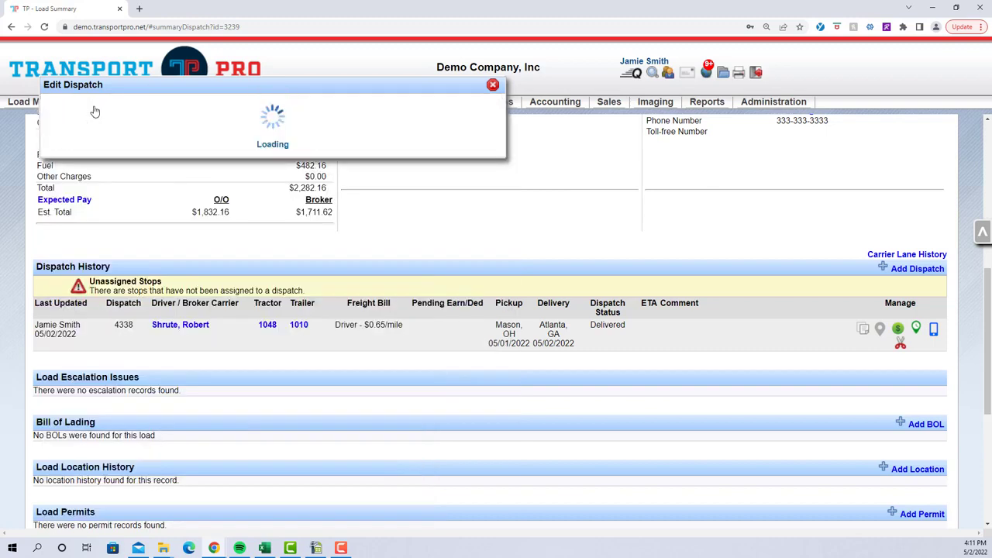
left_click(494, 85)
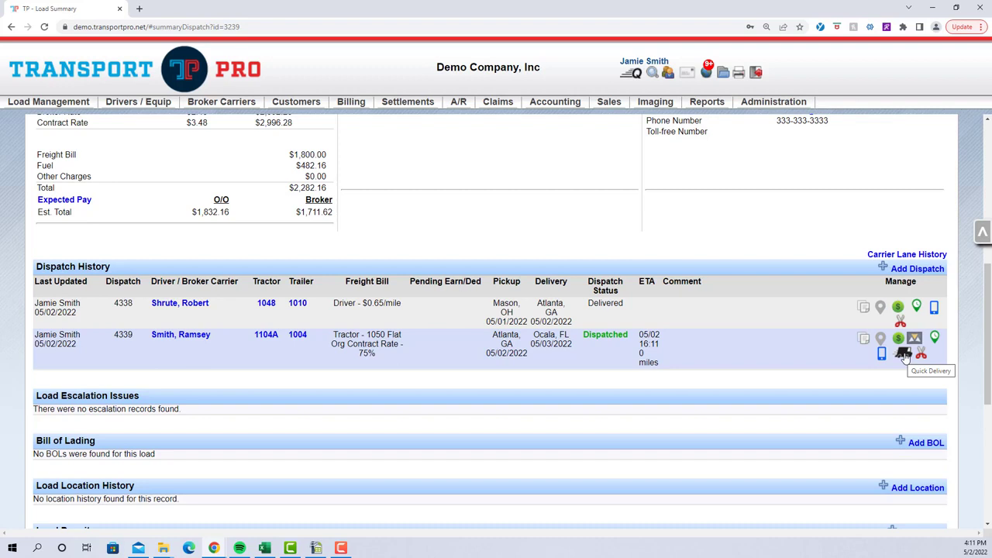
Mark the Atlanta to Ocala dispatch as delivered and review the stop-off details in the load summary
left_click(904, 354)
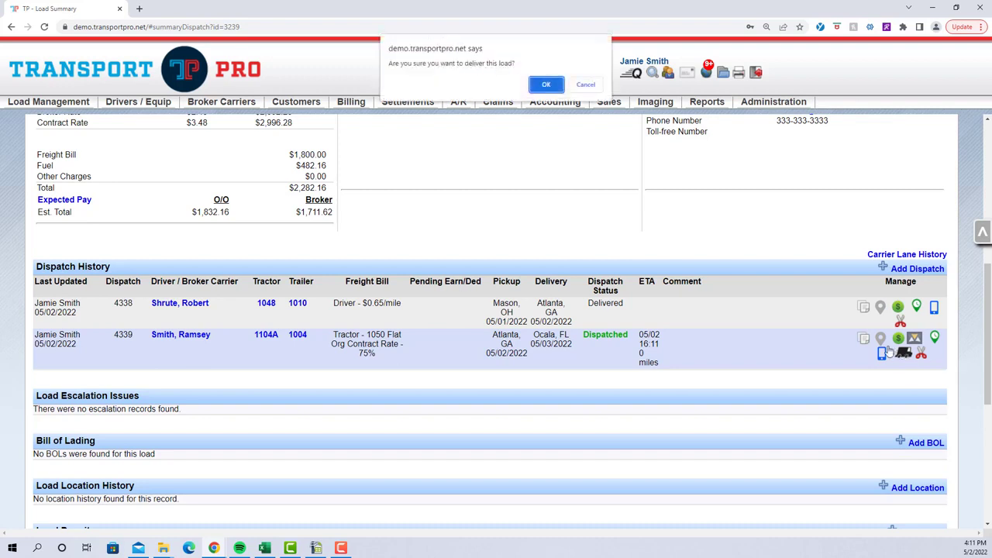
left_click(536, 87)
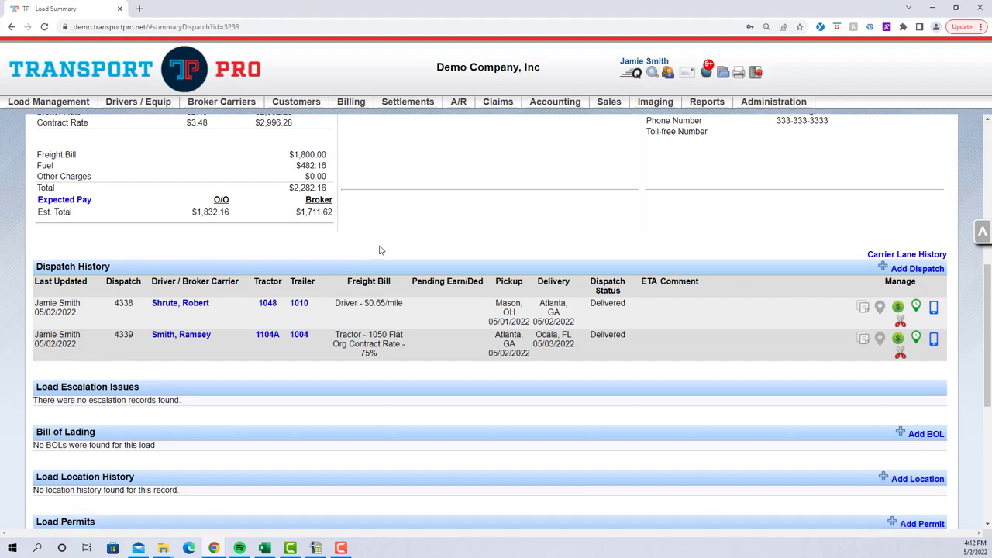
scroll(380, 250, "up", 3)
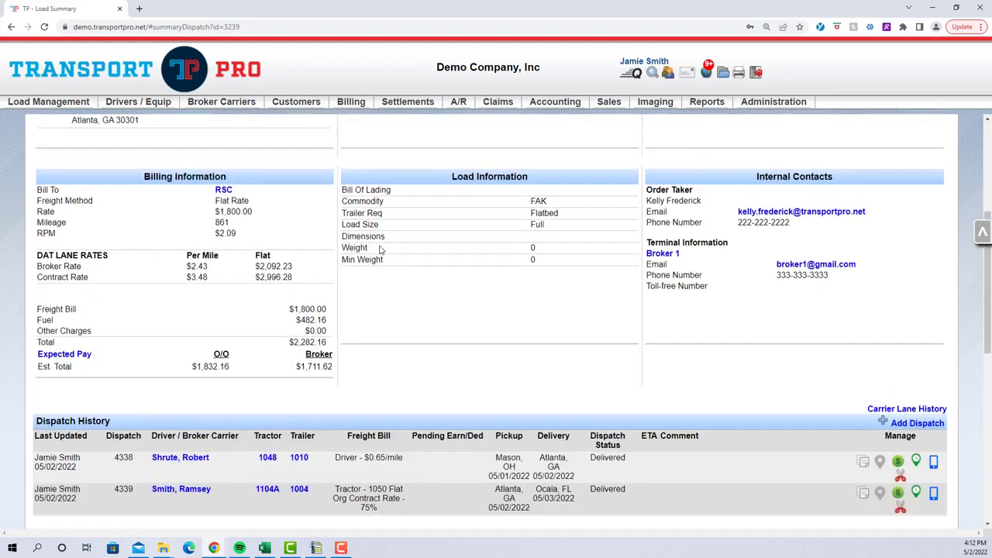
scroll(380, 249, "up", 1)
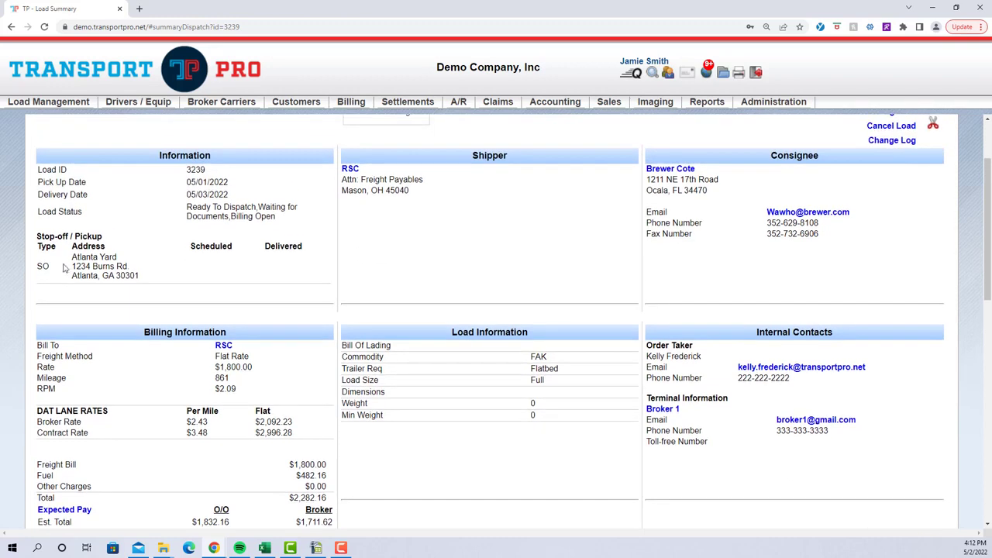
left_click_drag(39, 267, 71, 267)
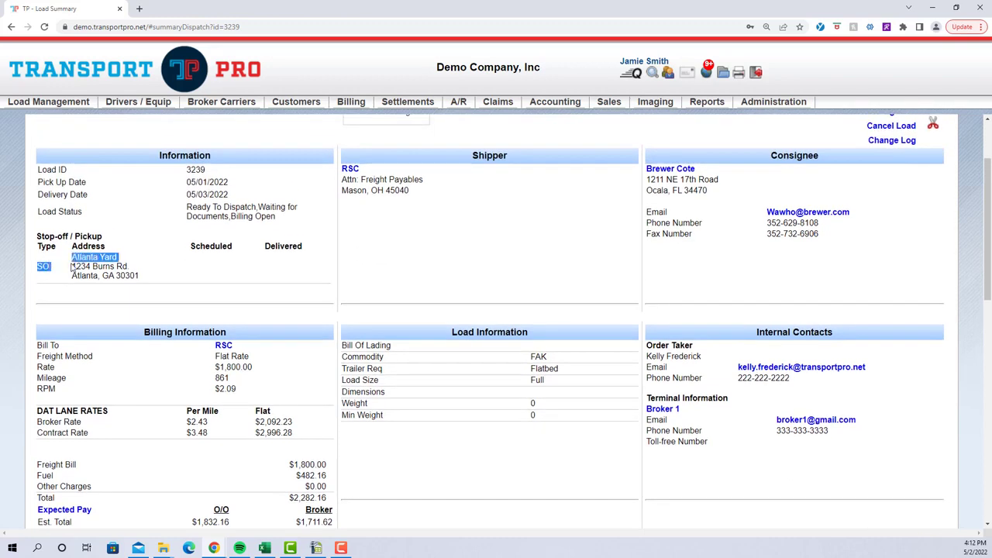
left_click(218, 269)
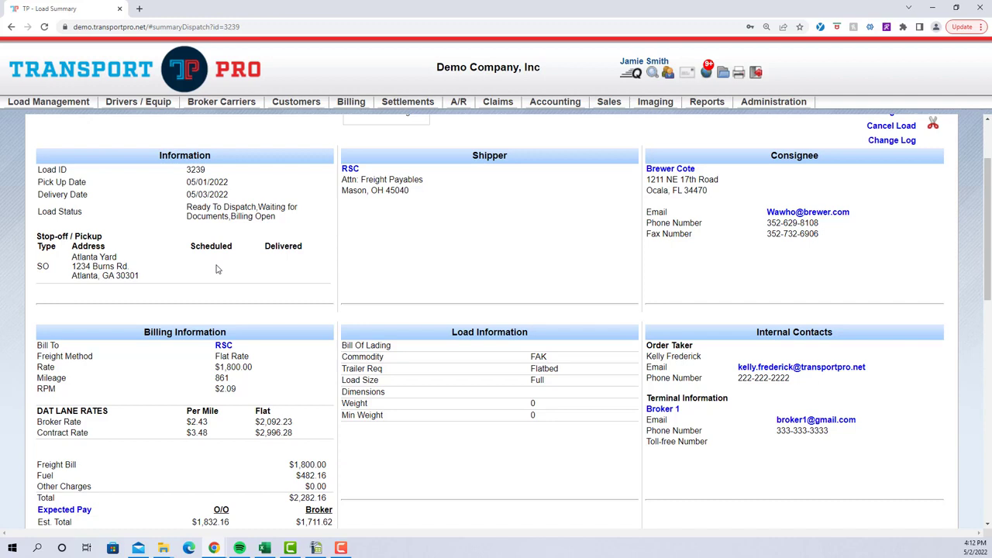
scroll(448, 284, "up", 2)
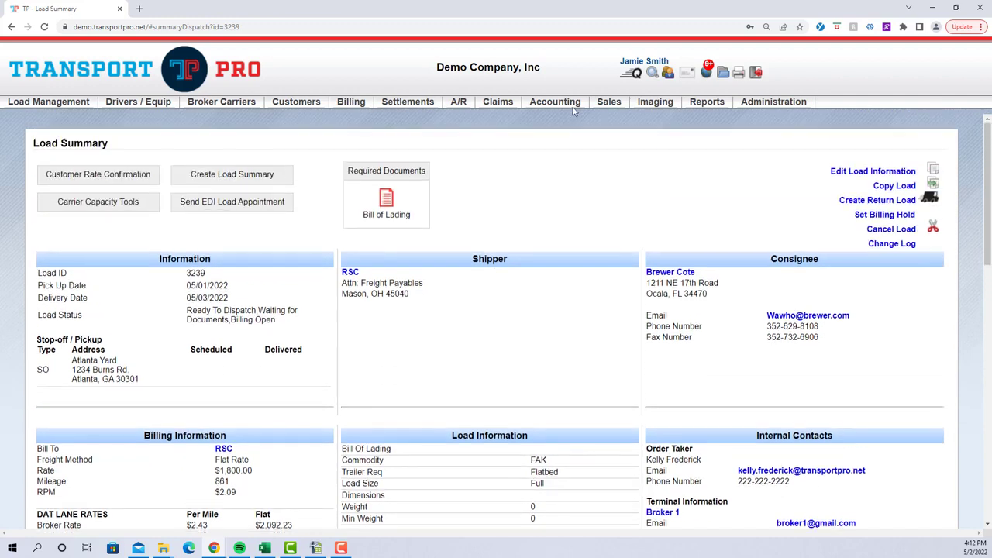
Open the summary of load 3240 by its load ID
left_click(634, 77)
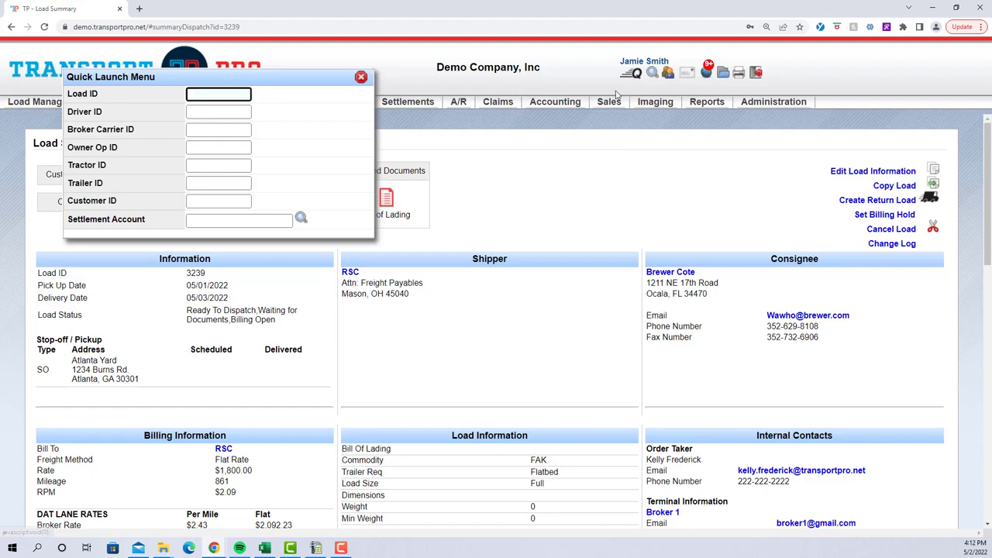
type("3240")
key("Return")
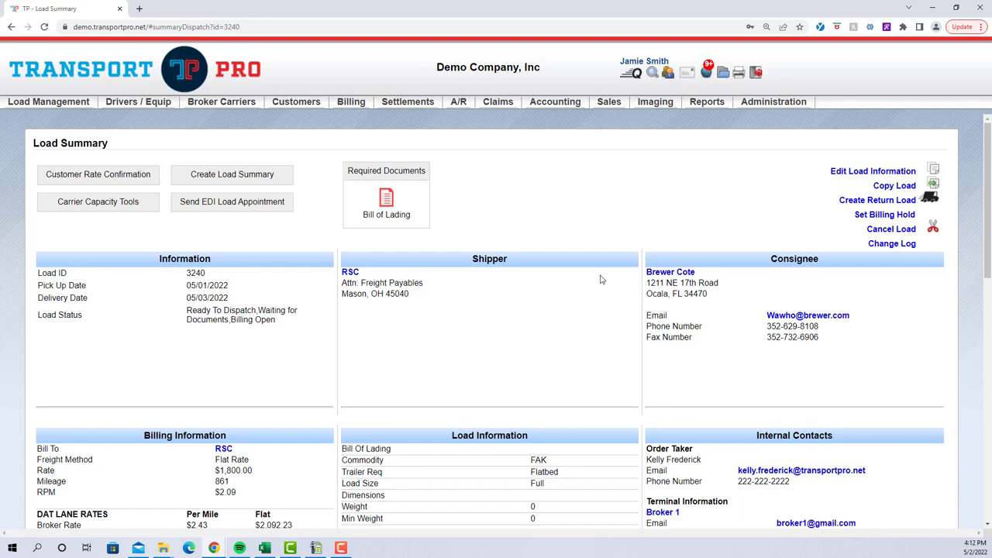
Add a dispatch to load 3240 and set its dispatch status to Dispatched
scroll(600, 279, "down", 3)
scroll(600, 279, "down", 2)
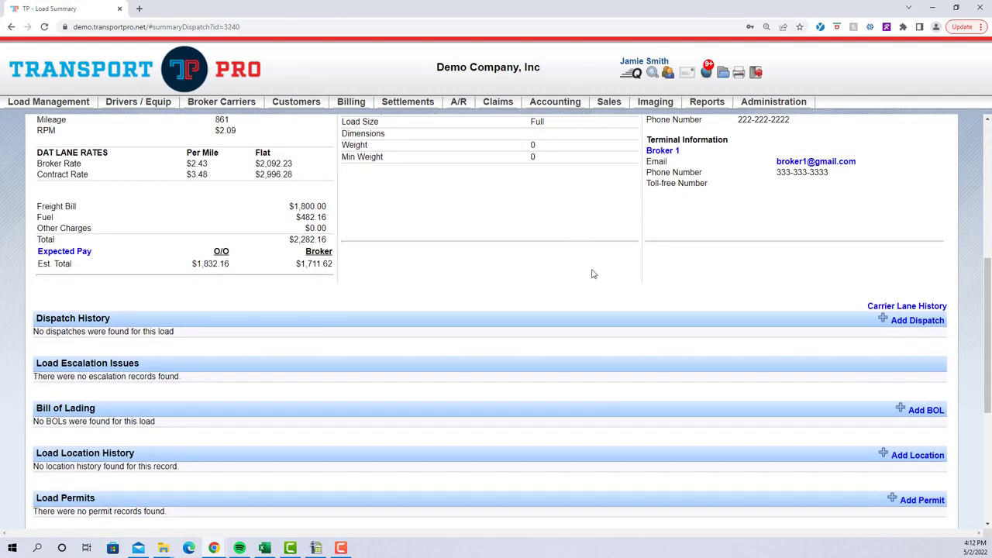
left_click(907, 325)
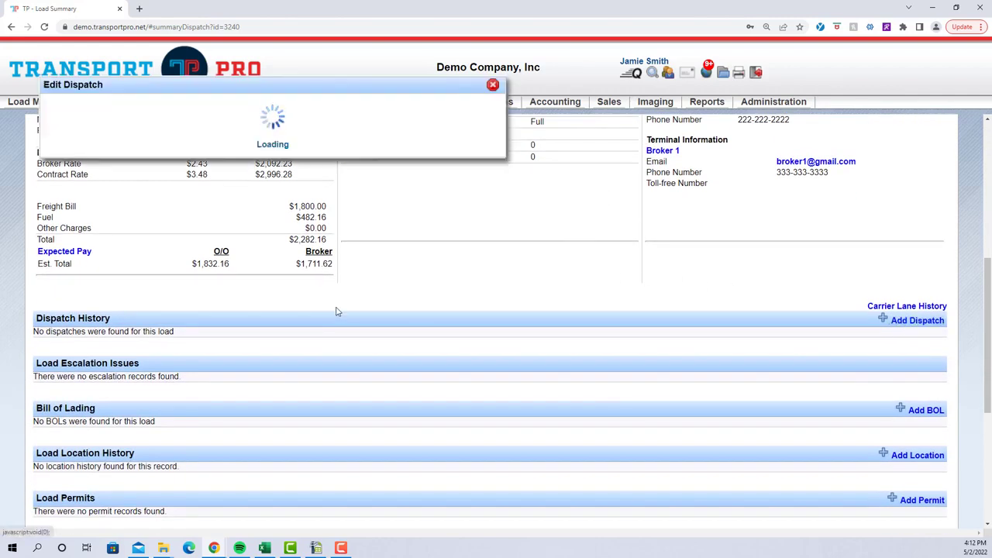
left_click(155, 144)
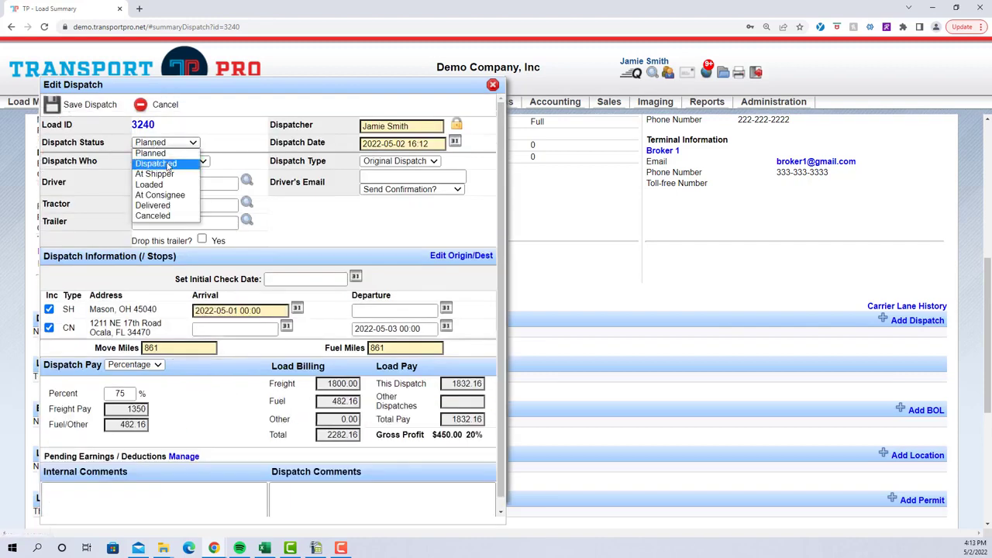
left_click(156, 163)
Assign the owner operator who runs tractor 1036 as the driver of this dispatch
left_click(184, 205)
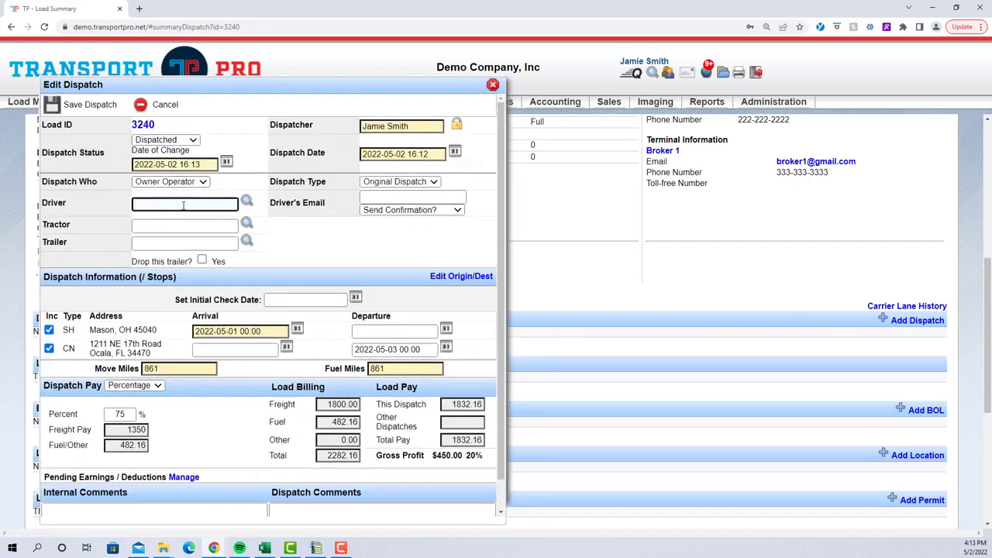
type("r")
left_click(193, 242)
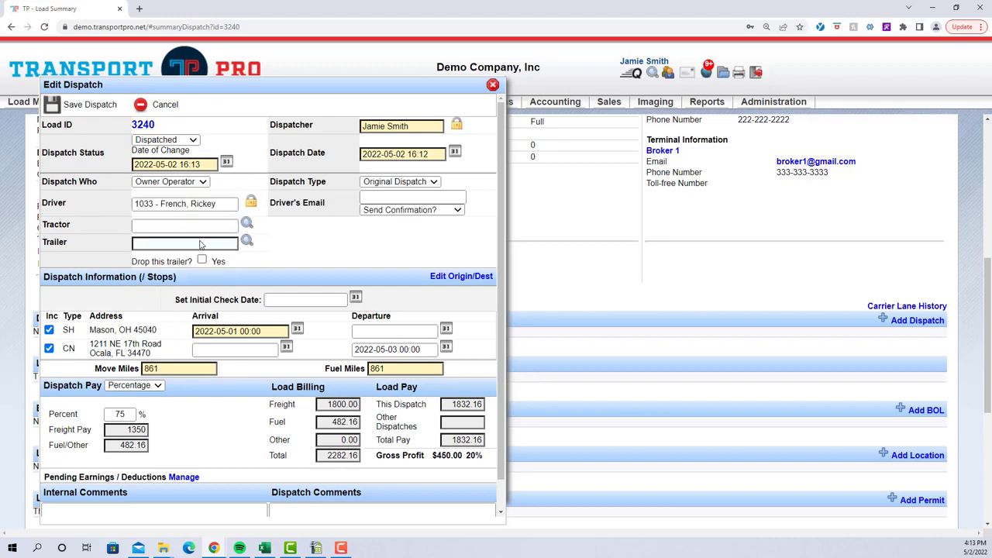
Change the dispatch pay to Flat Rate with a freight amount of 700 and a fuel amount of 200
scroll(354, 288, "down", 3)
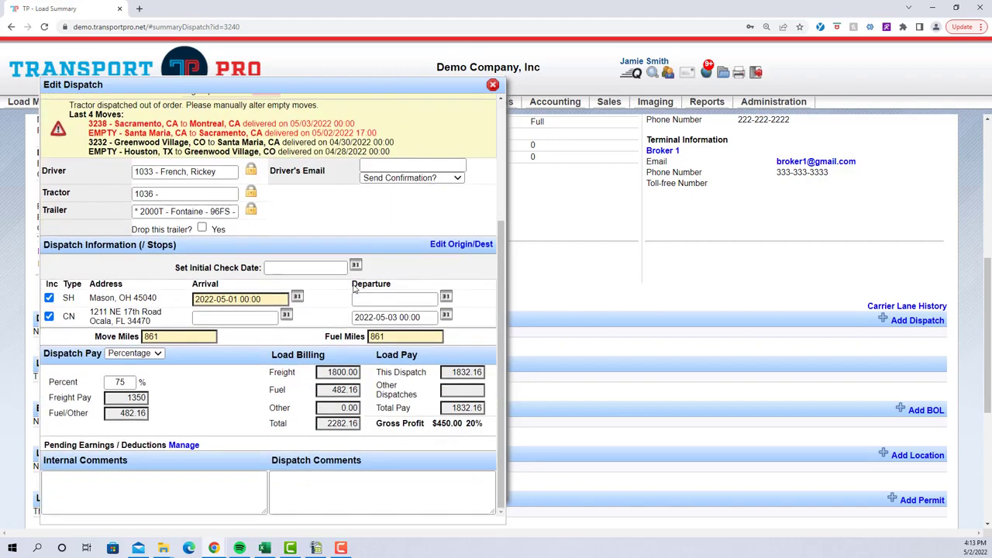
left_click(136, 353)
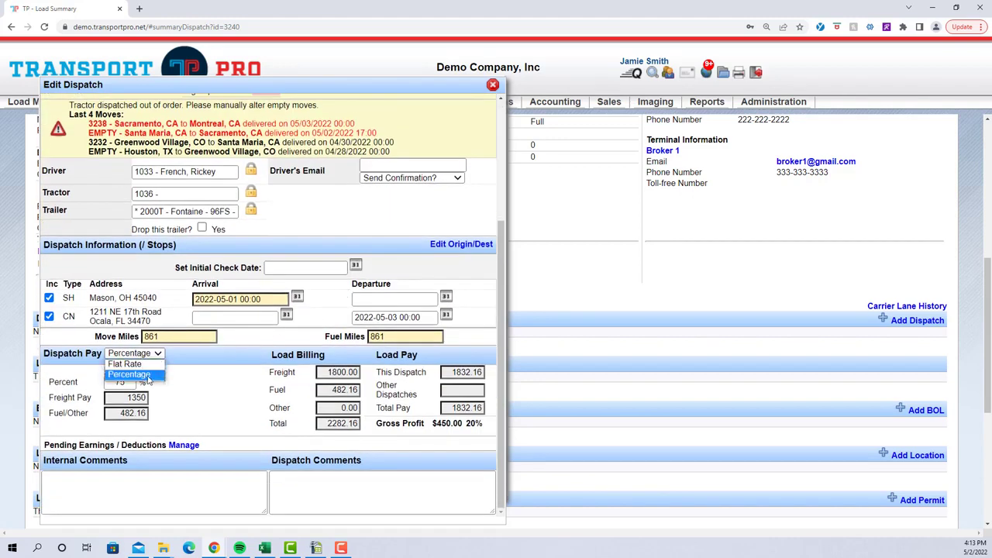
left_click(155, 374)
key("Up")
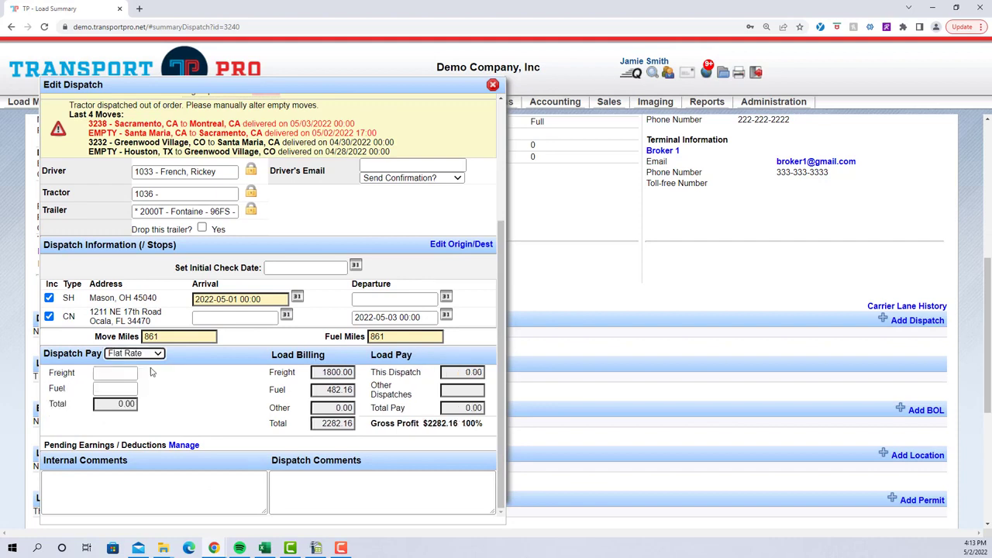
left_click(127, 372)
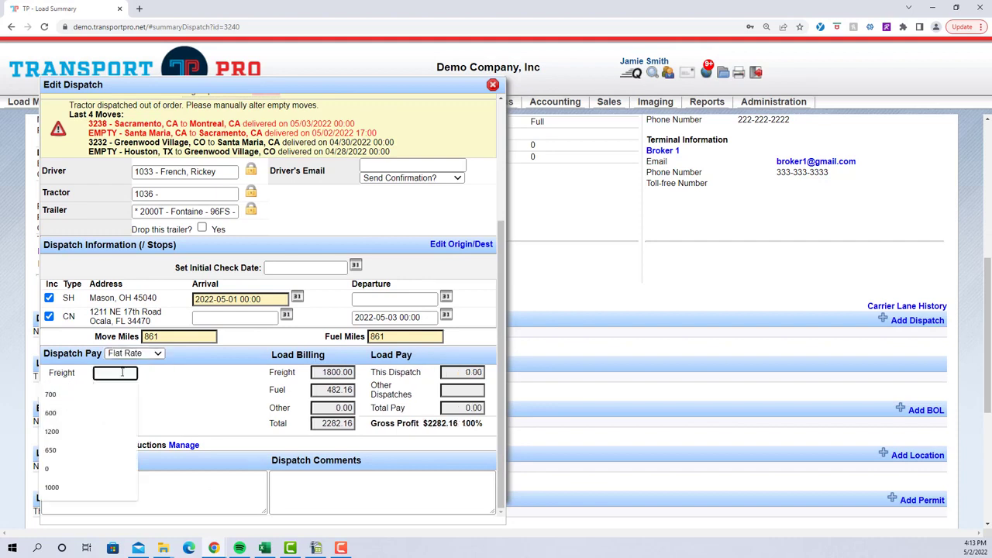
type("70")
left_click(124, 394)
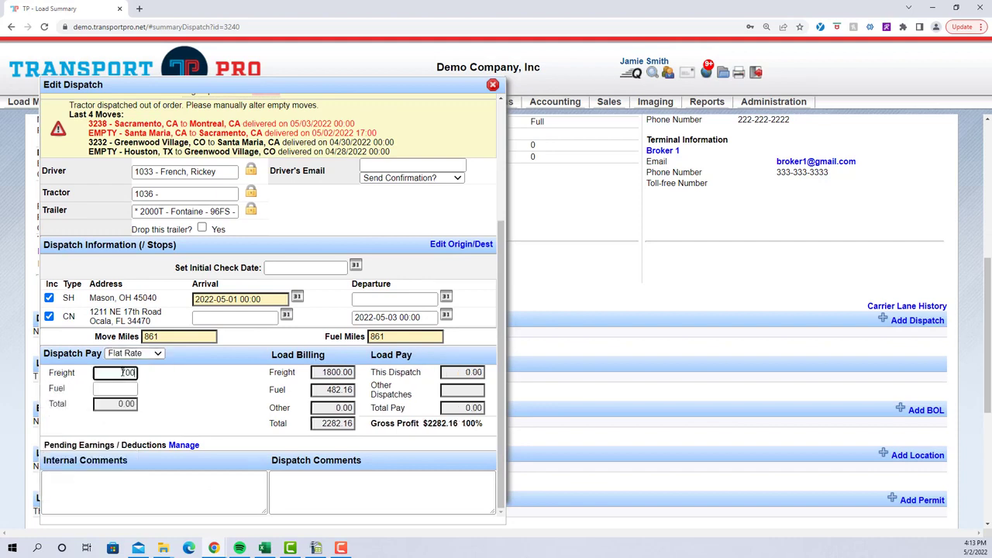
left_click(126, 388)
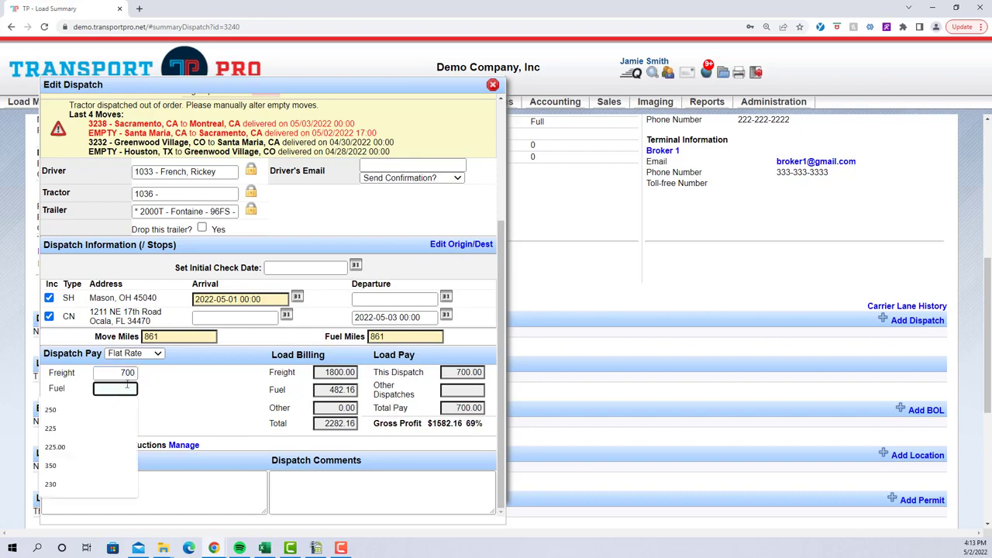
type("200")
left_click(186, 397)
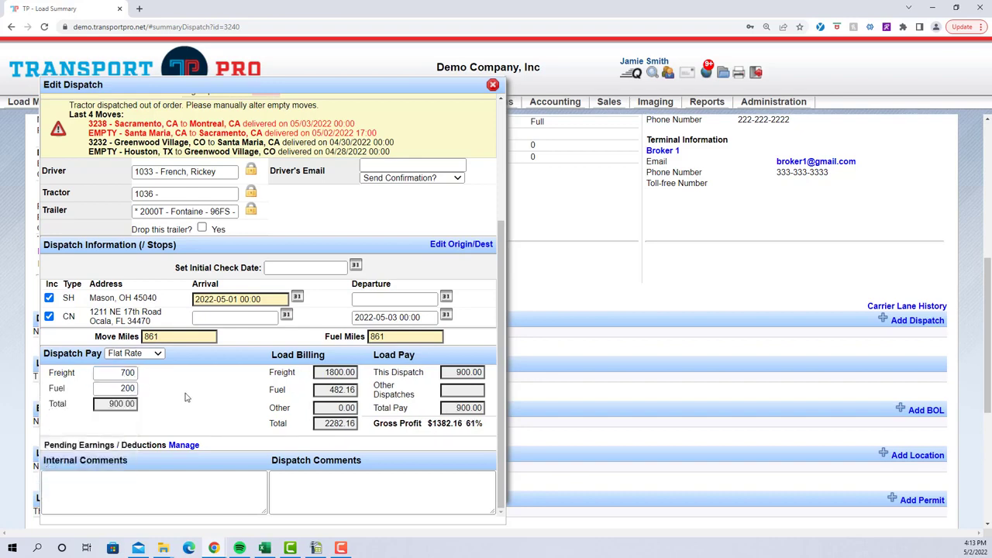
Open the dispatch's origin and destination details for editing and unlock the Ocala destination
scroll(186, 396, "up", 1)
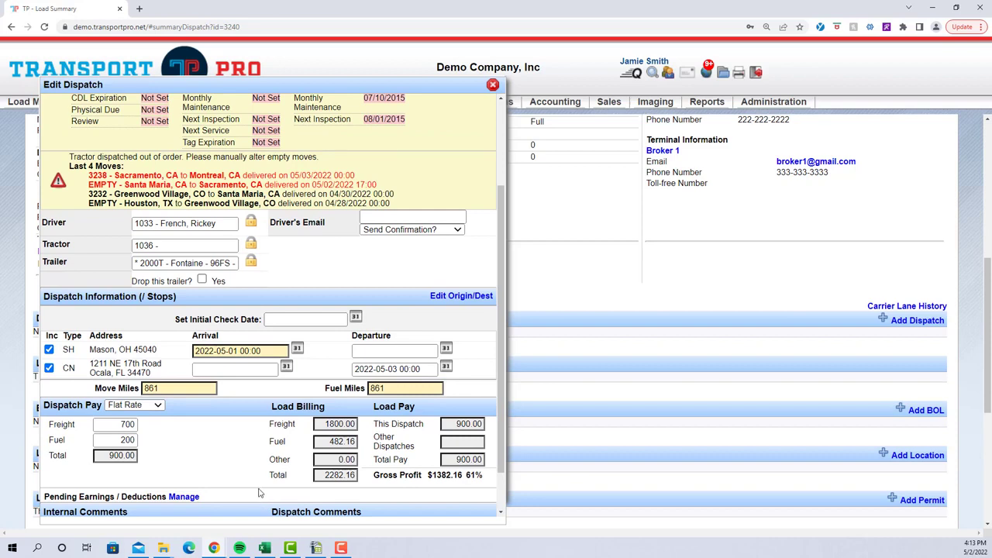
scroll(256, 492, "up", 1)
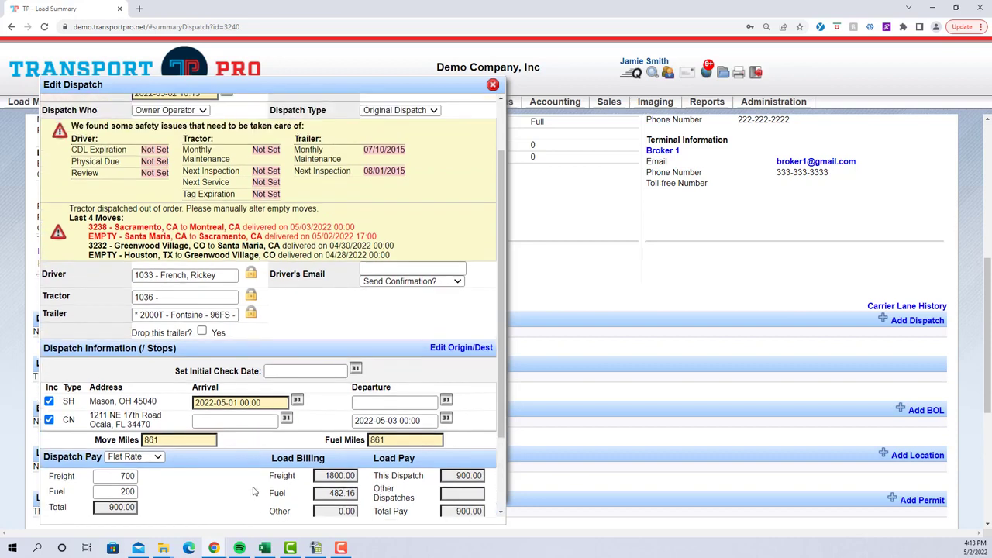
left_click(449, 351)
scroll(478, 384, "down", 3)
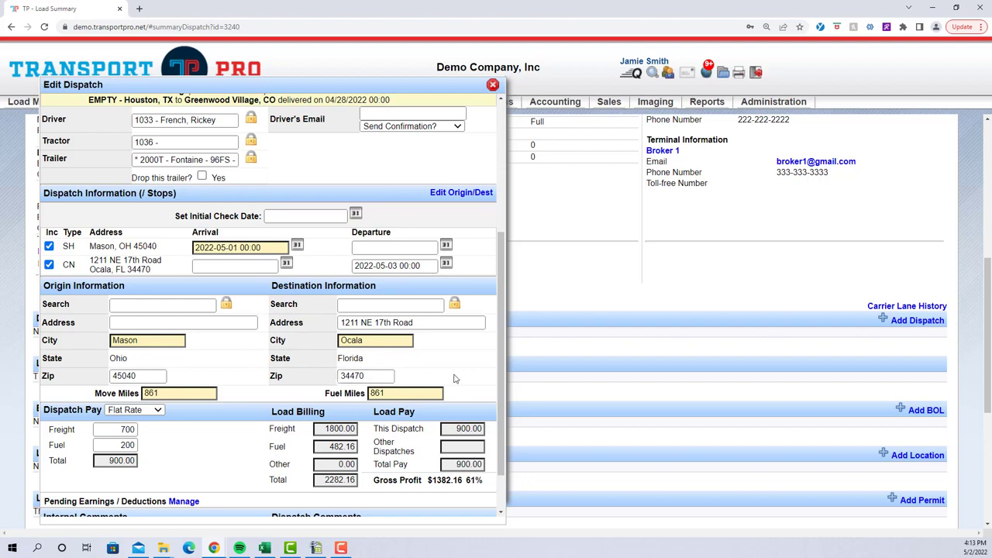
left_click(455, 306)
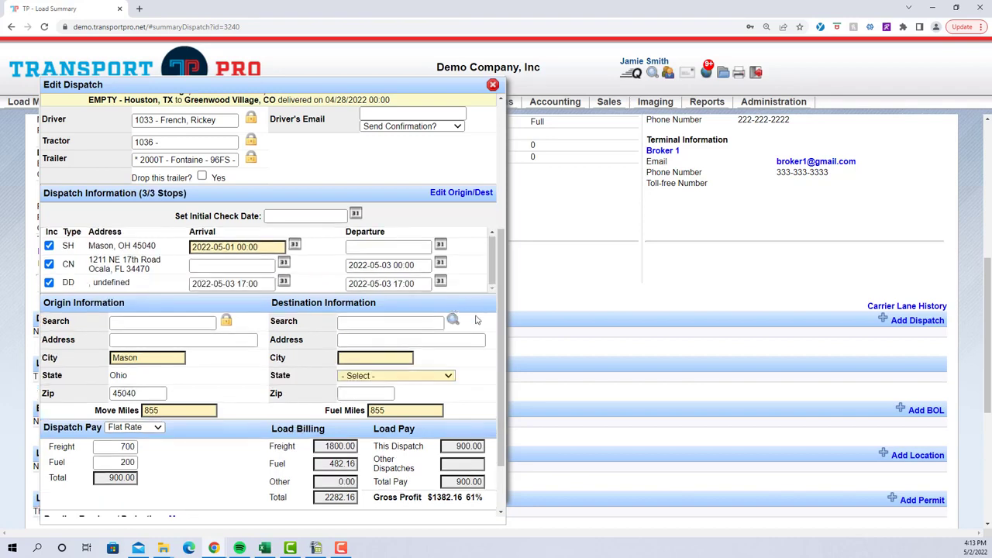
left_click(419, 323)
type("at")
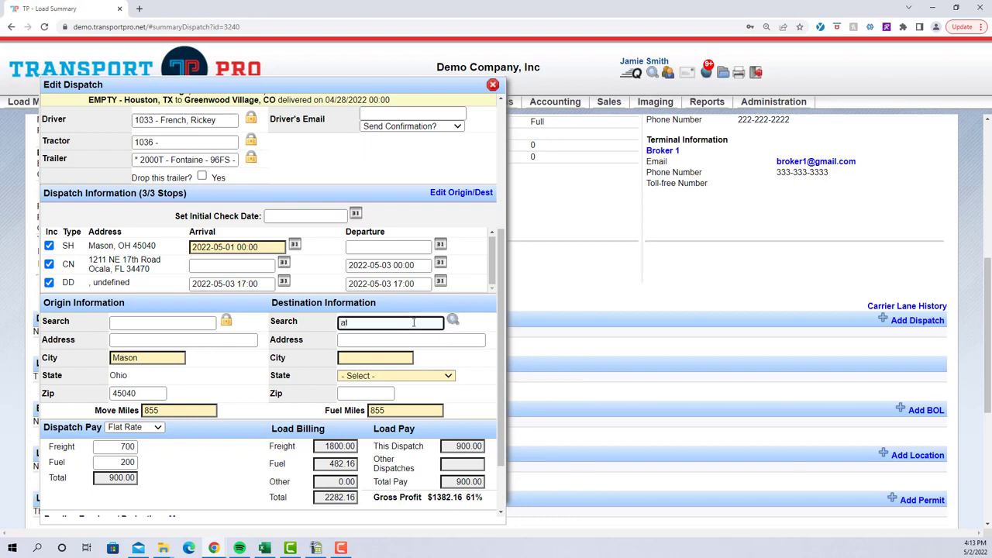
key("BackSpace")
key("BackSpace")
Set the dispatch destination to the address Atlanta Yard in the city of Atlanta, Georgia
left_click(408, 340)
type("Atlan")
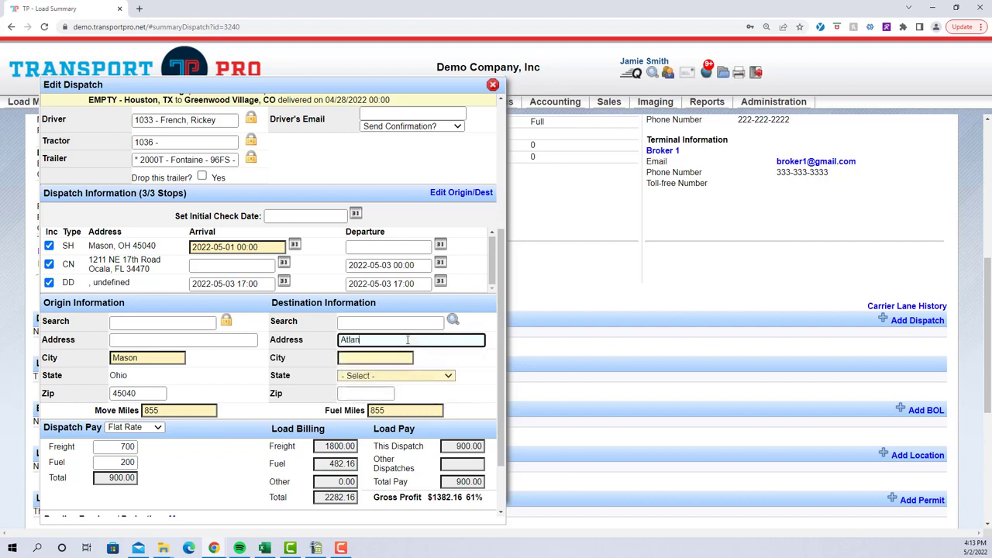
type("ta Yard")
left_click(383, 358)
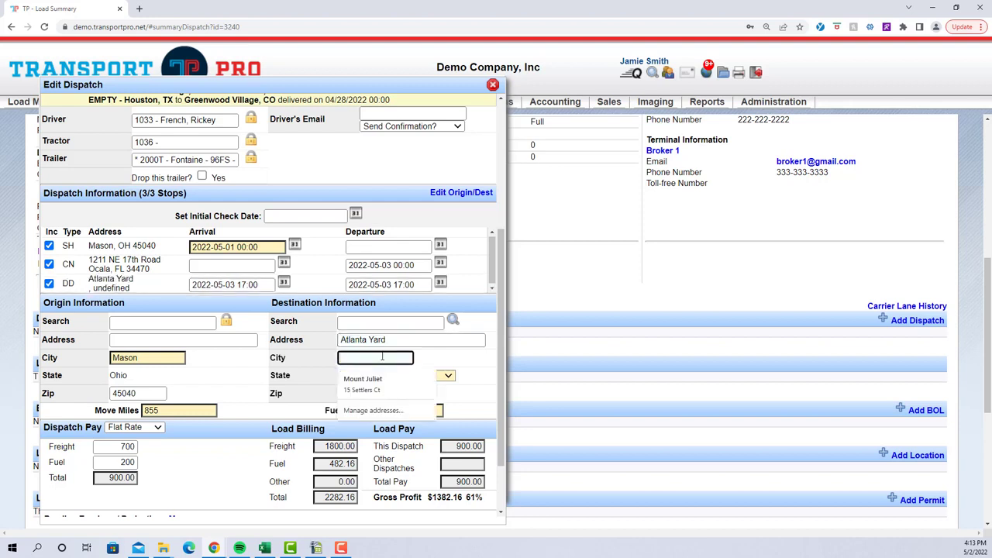
type("Atlanta")
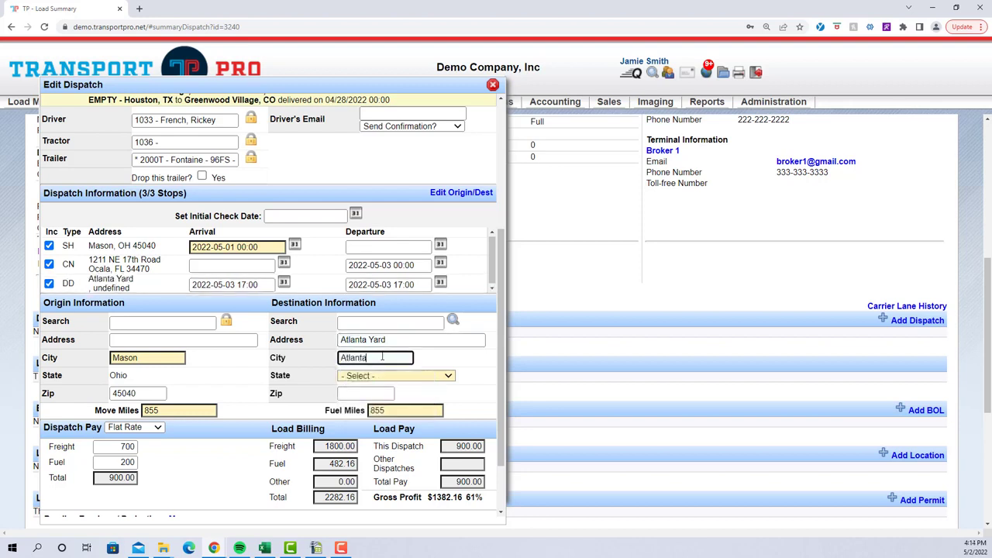
key("Tab")
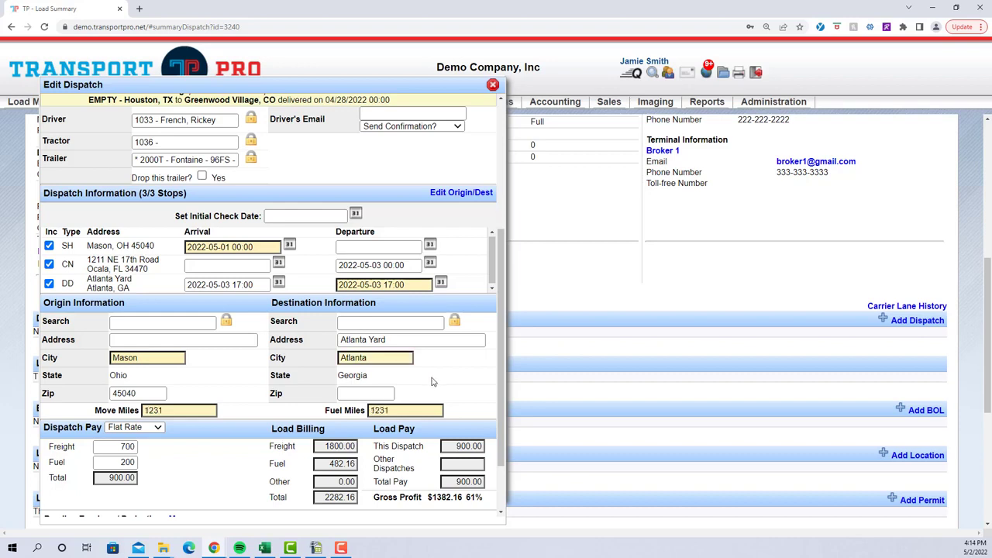
Exclude the Ocala consignee stop from this dispatch so that it ends at the Atlanta Yard
left_click_drag(88, 280, 134, 291)
left_click(140, 292)
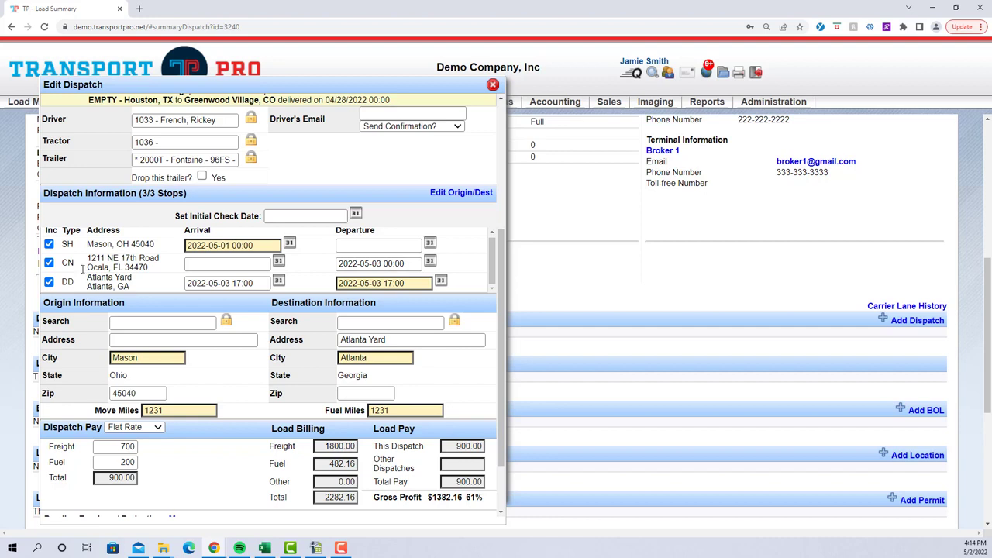
left_click(49, 265)
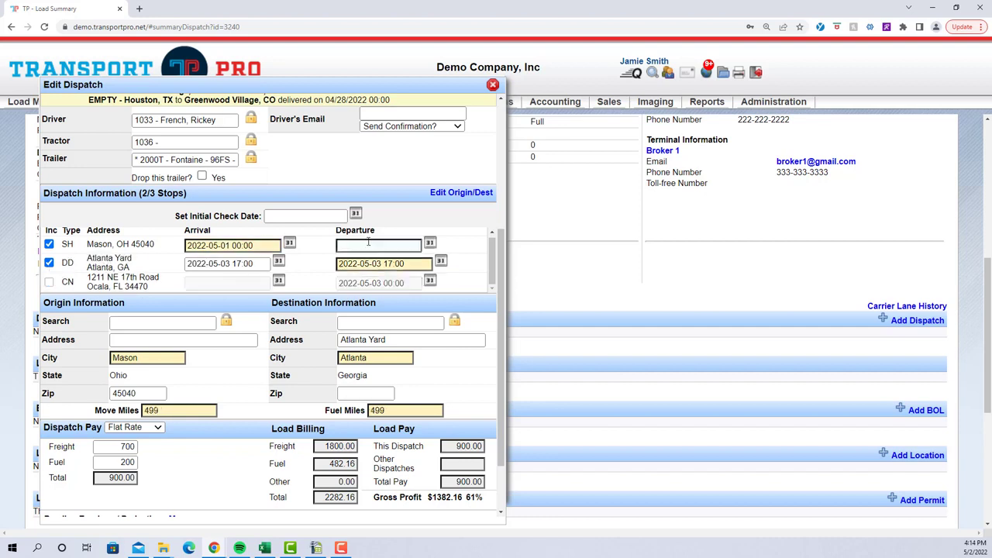
left_click(429, 243)
left_click(461, 310)
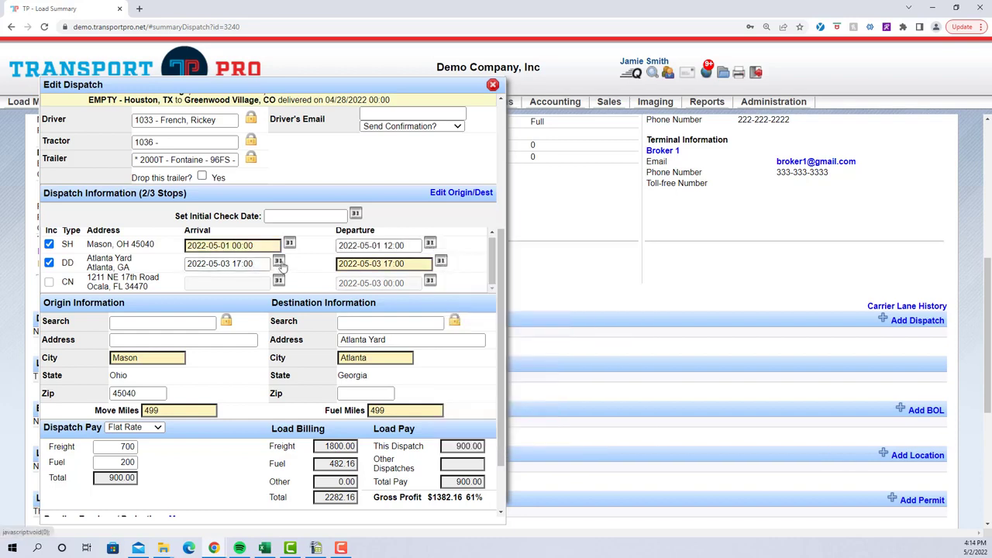
left_click(280, 262)
left_click(338, 324)
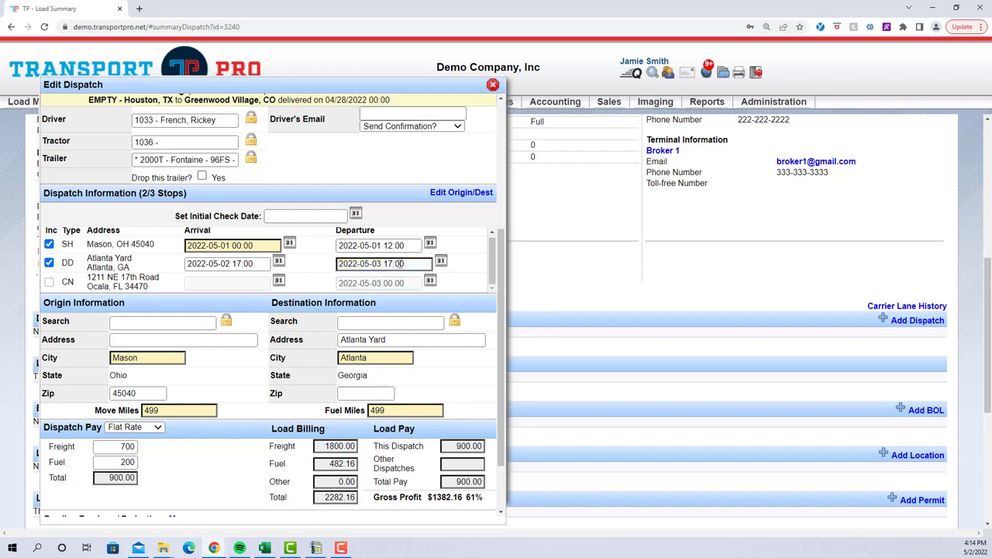
left_click(440, 262)
left_click(501, 325)
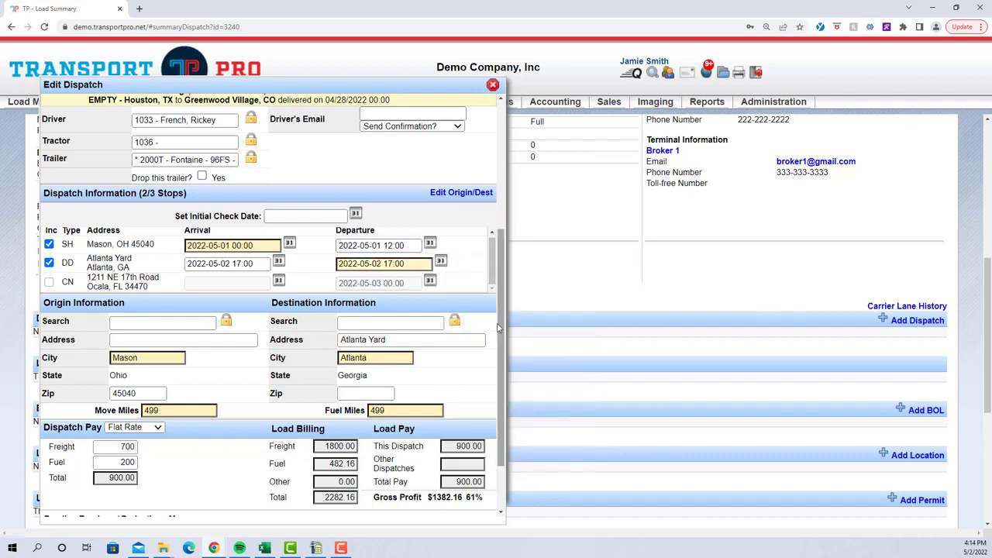
Mark the trailer as dropped on this dispatch, save the dispatch and close its editor
left_click(203, 176)
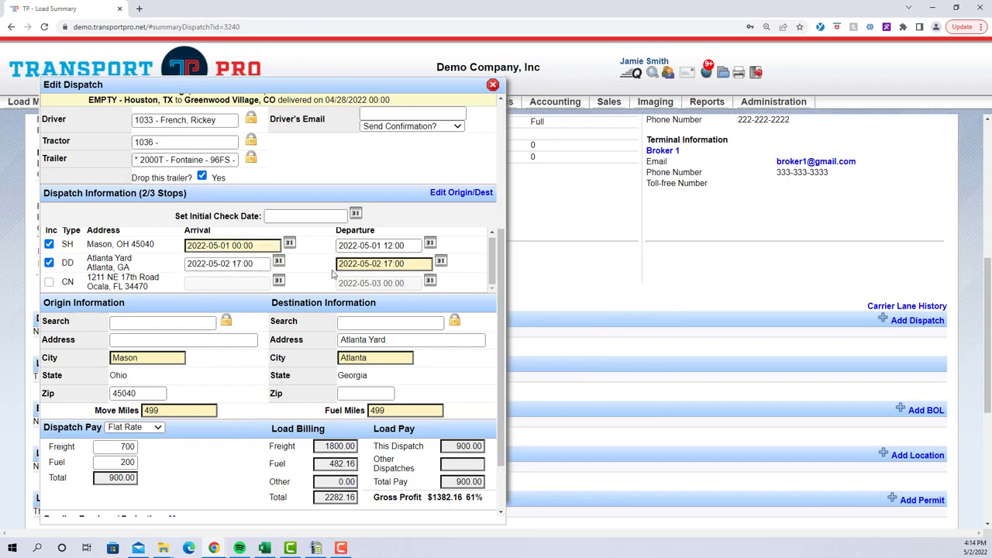
scroll(310, 362, "down", 2)
scroll(279, 353, "up", 6)
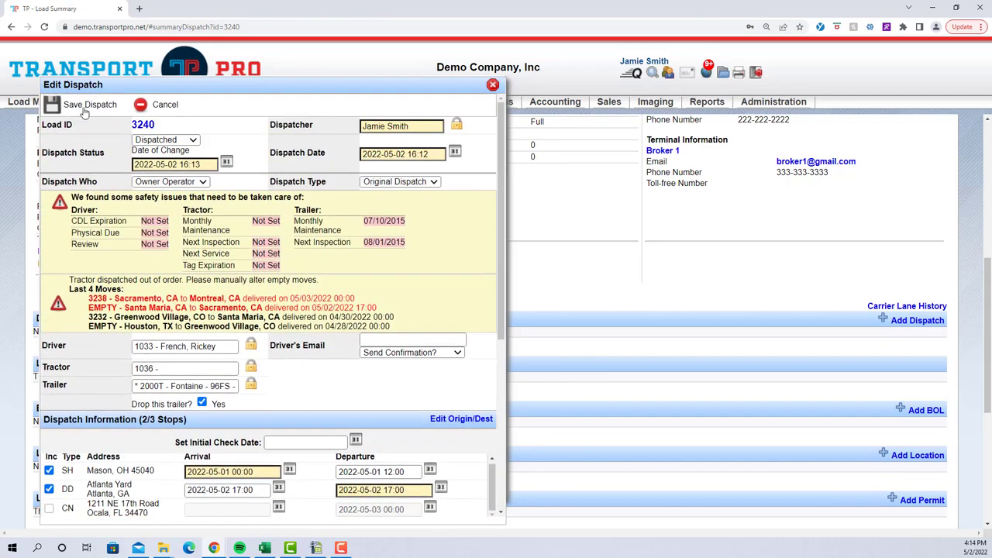
left_click(85, 106)
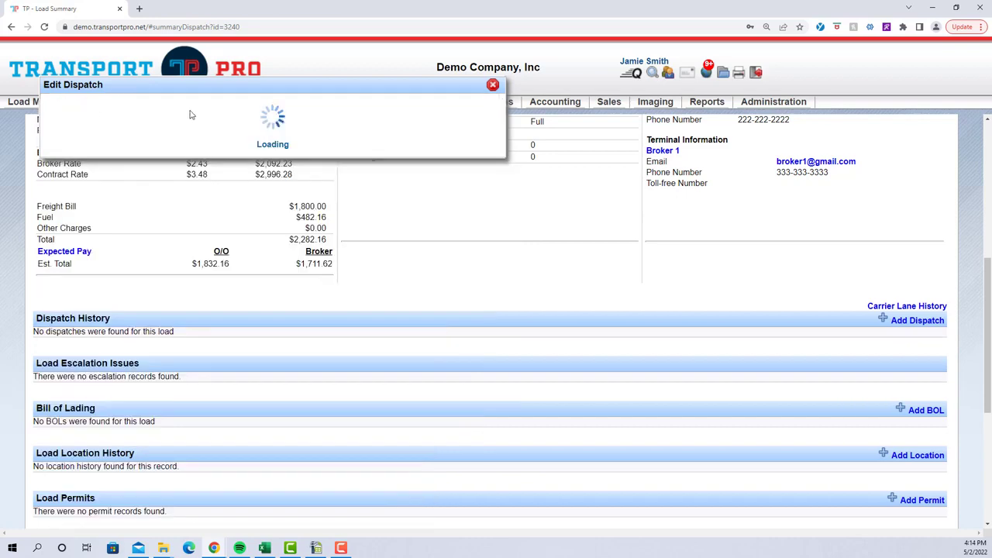
left_click(492, 85)
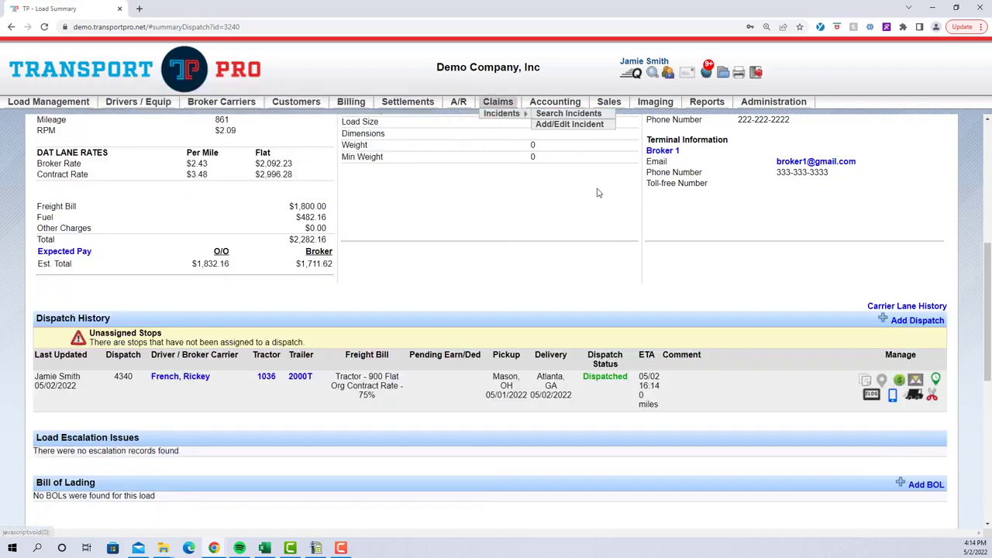
Add a second dispatch to load 3240 with the status Dispatched and assign the owner-operator driver of tractor 1104A
left_click(923, 321)
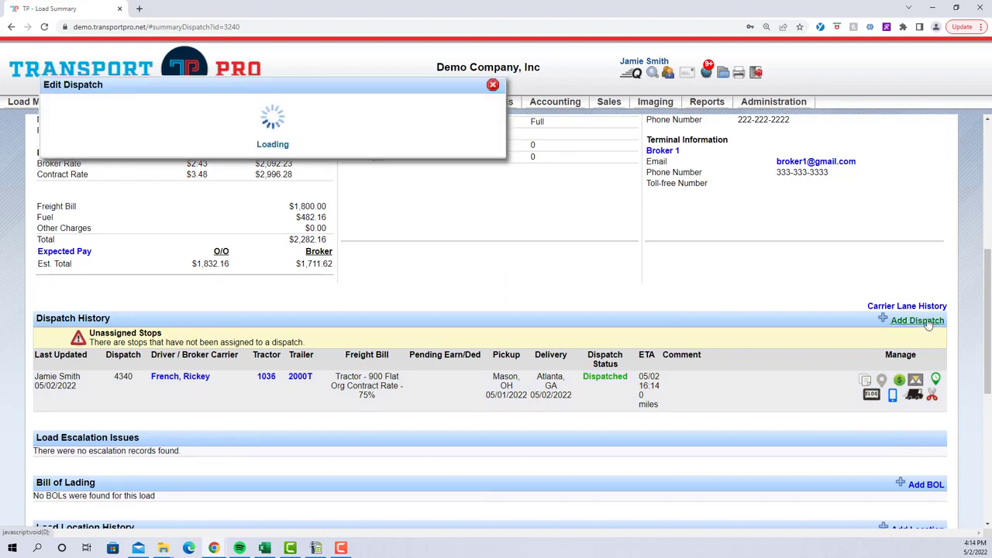
left_click(270, 380)
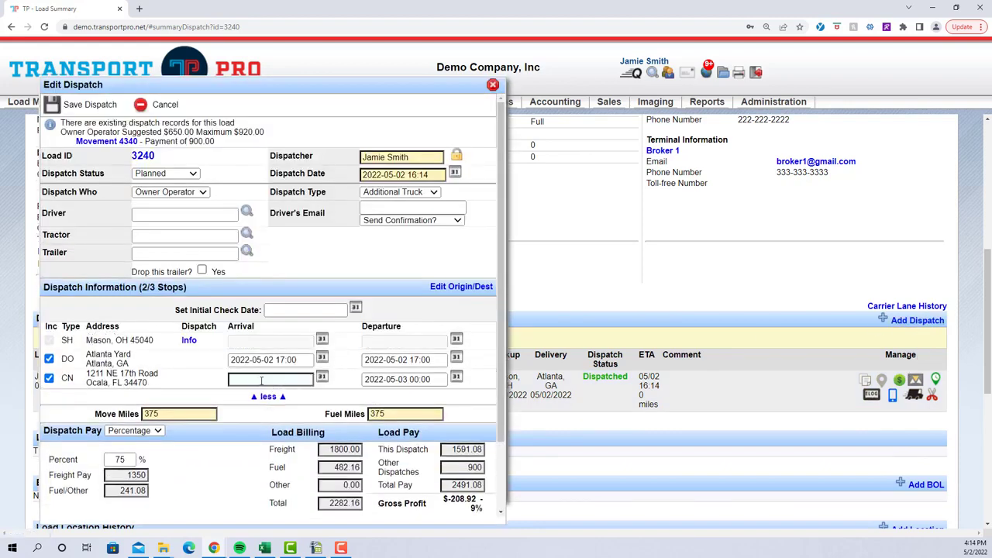
left_click(186, 178)
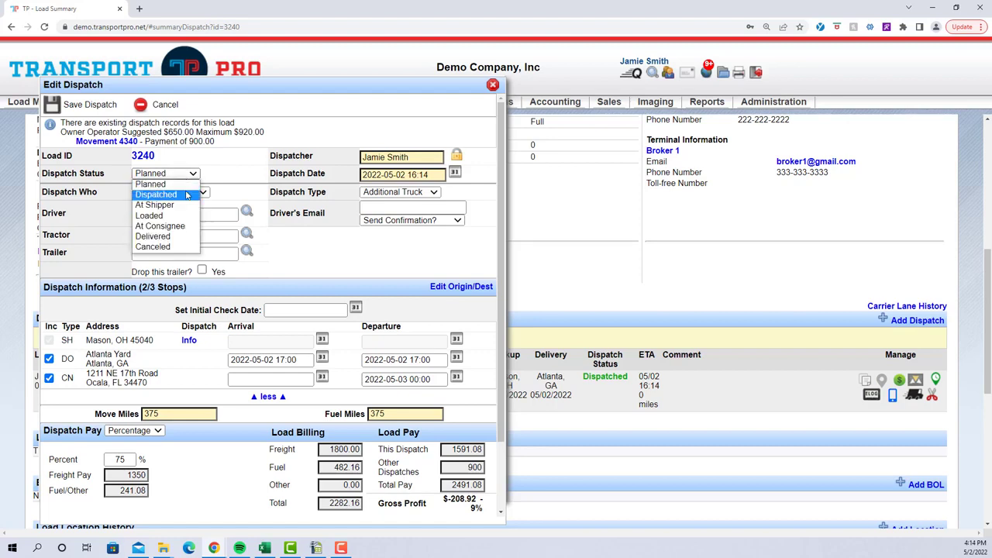
left_click(183, 195)
left_click(195, 234)
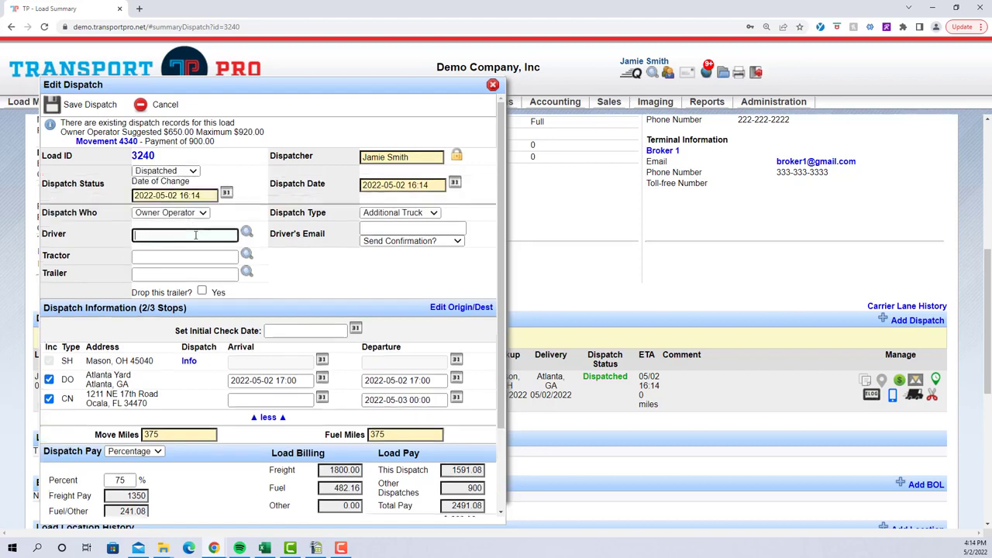
type("r")
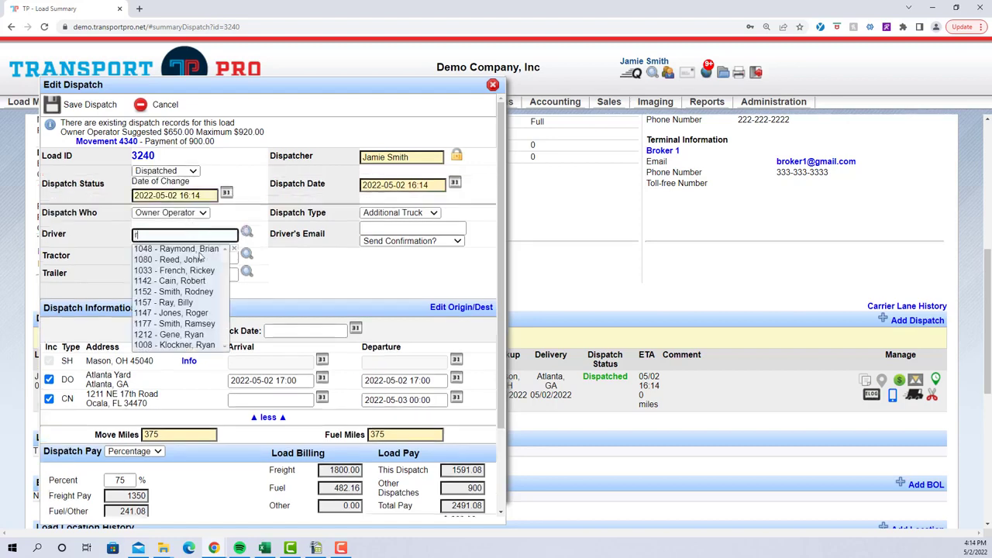
left_click(204, 324)
scroll(120, 335, "down", 5)
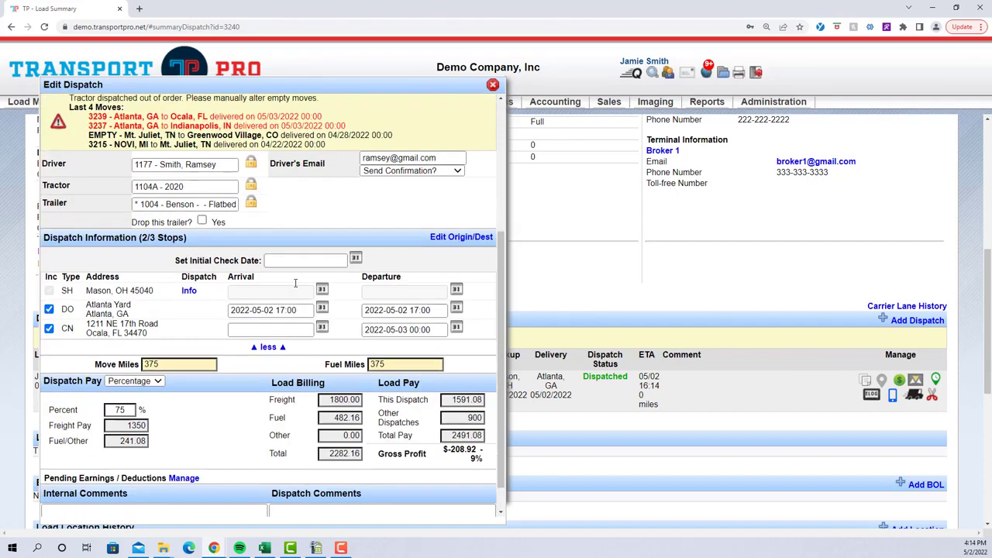
left_click_drag(88, 324, 138, 327)
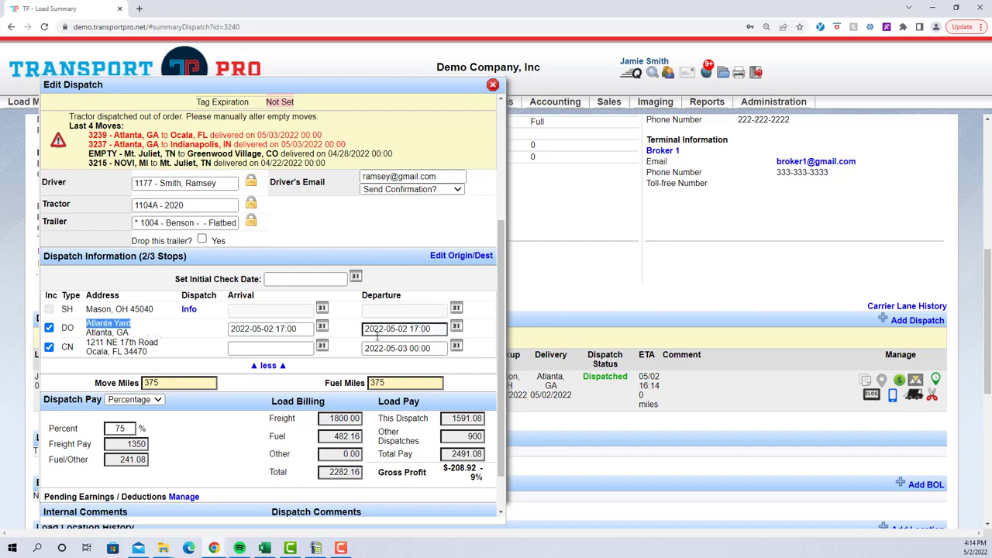
left_click(322, 346)
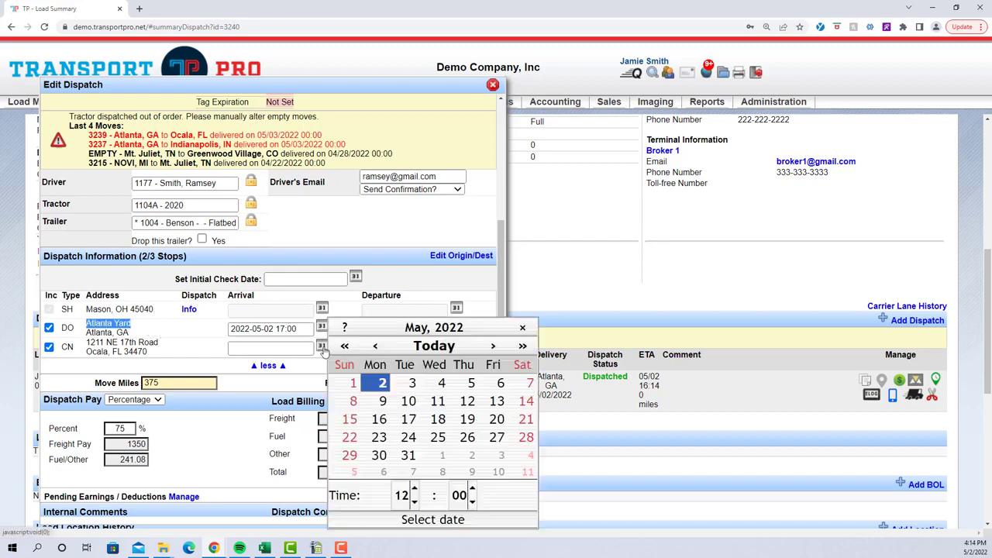
left_click(413, 383)
Set the dispatch pay to Flat Rate with 500 for freight and 200 for fuel
left_click(138, 401)
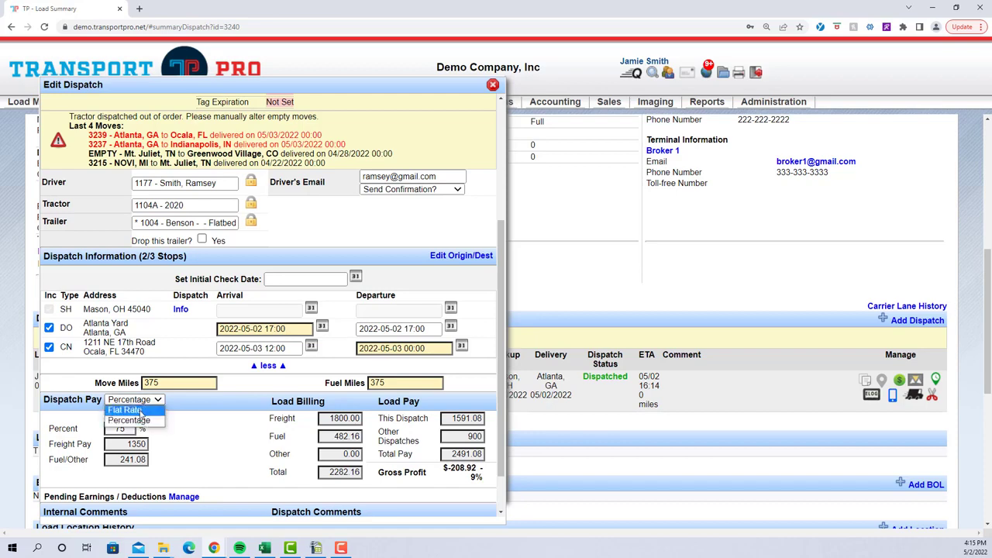
left_click(130, 411)
scroll(160, 405, "down", 1)
left_click(127, 372)
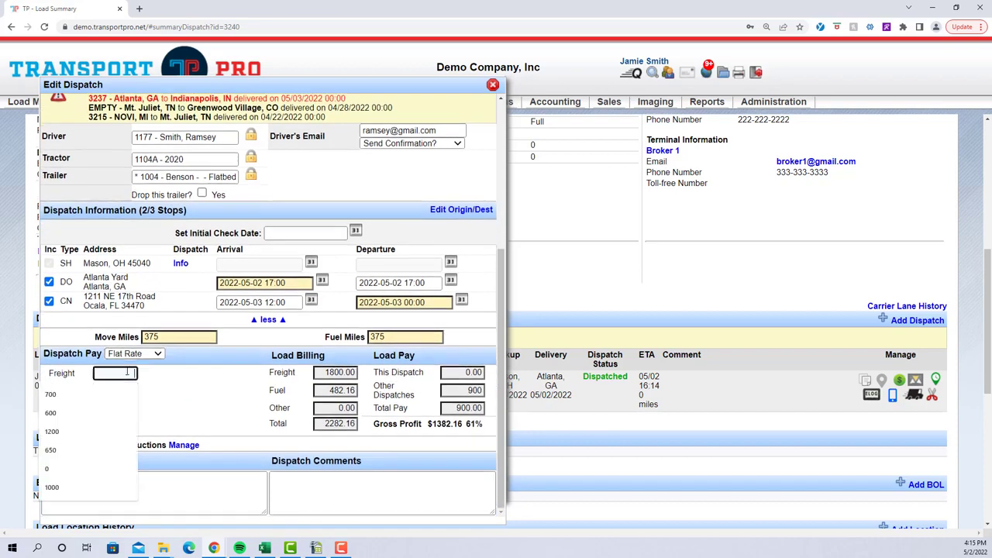
type("500")
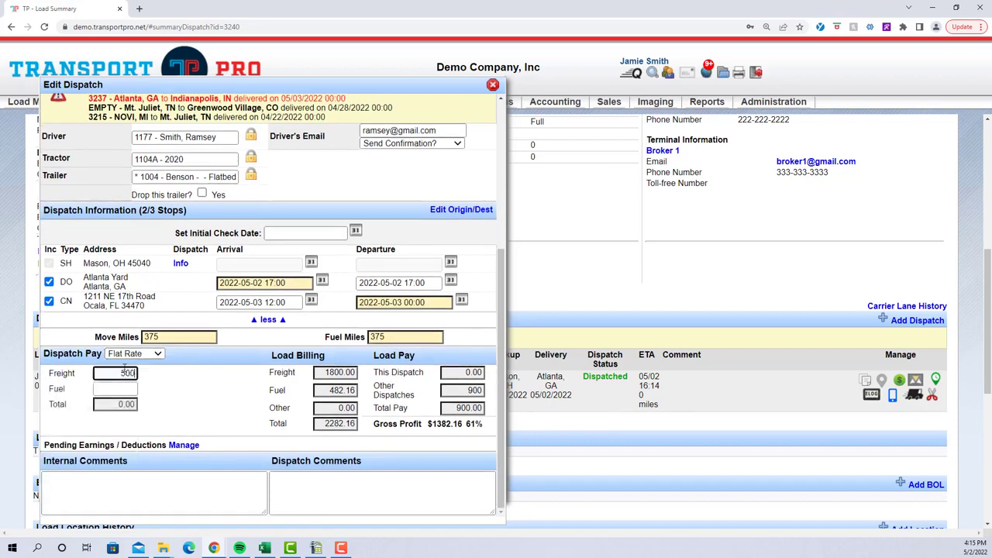
left_click(132, 388)
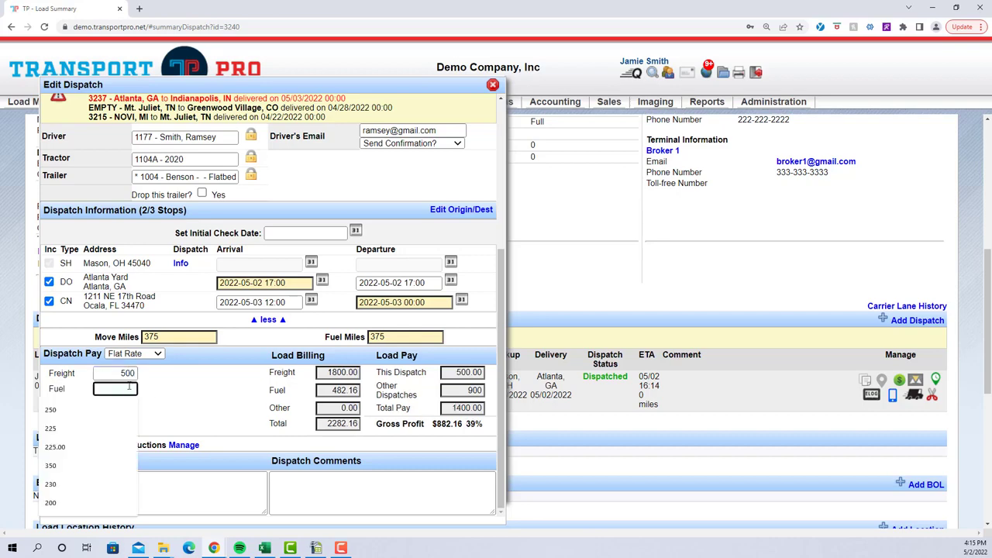
type("200")
left_click(165, 405)
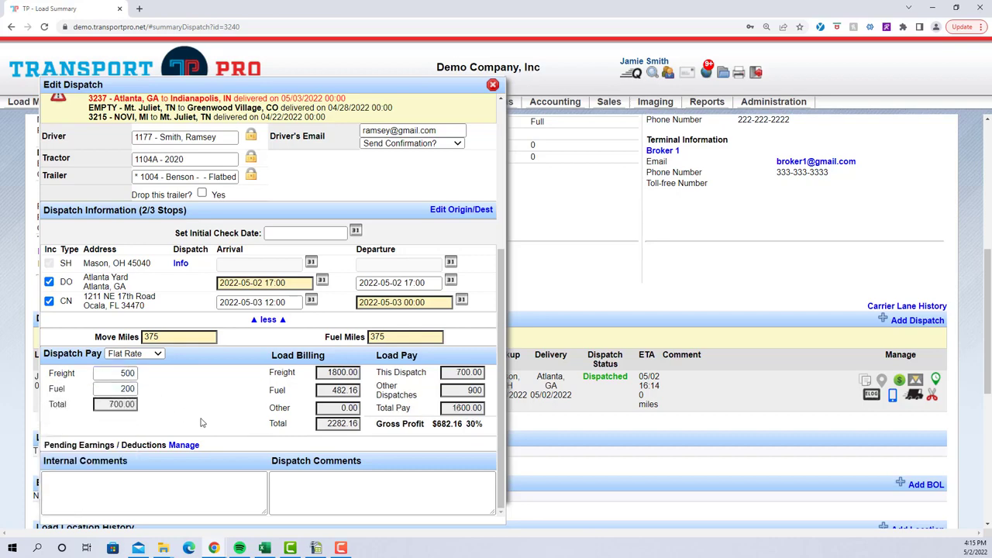
Check over the second dispatch's details, save the dispatch and close its editor
scroll(200, 422, "up", 3)
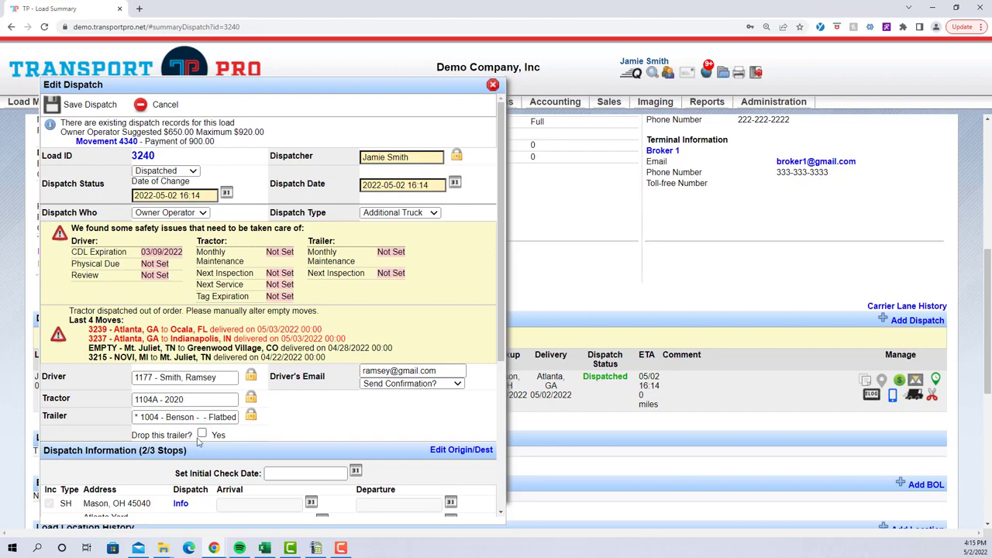
scroll(286, 518, "down", 1)
scroll(283, 505, "up", 5)
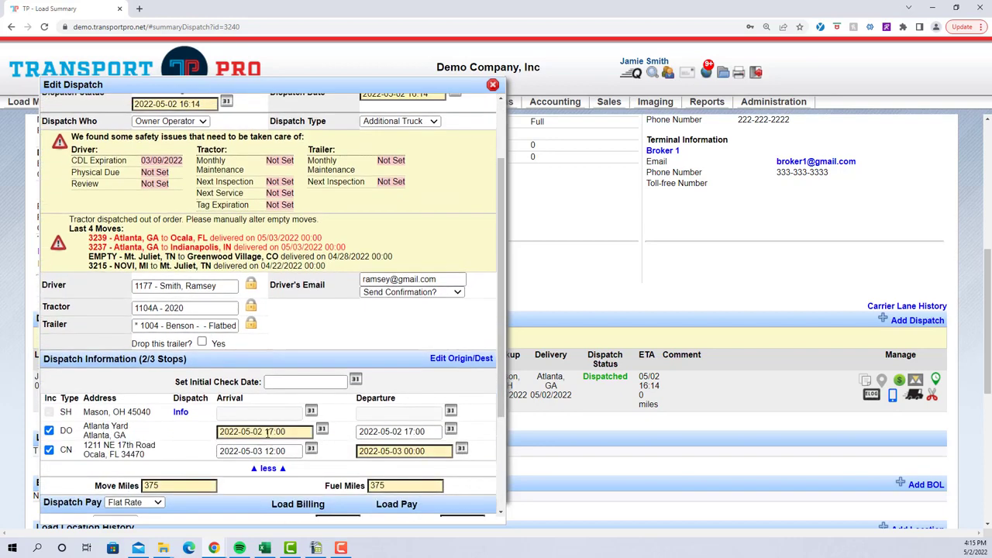
left_click(82, 102)
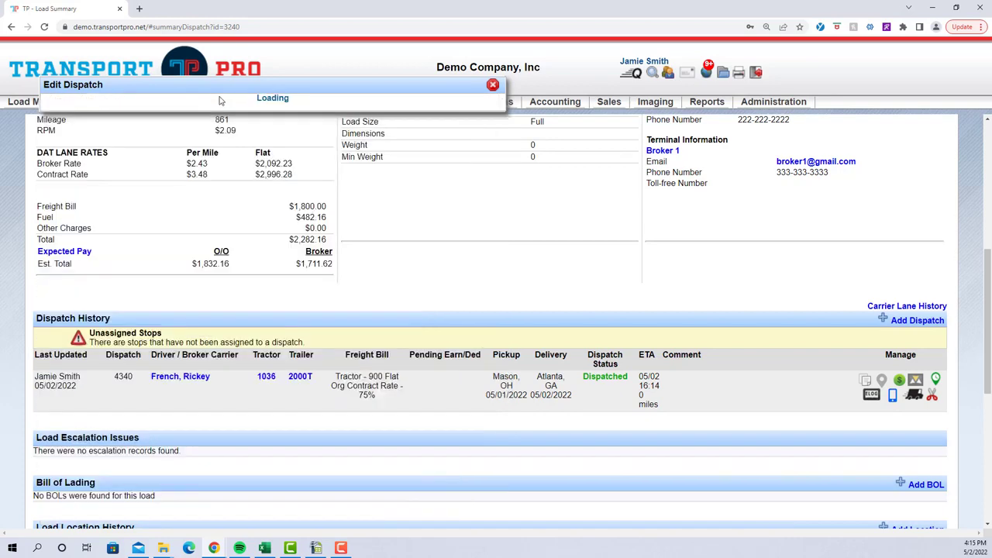
left_click(493, 86)
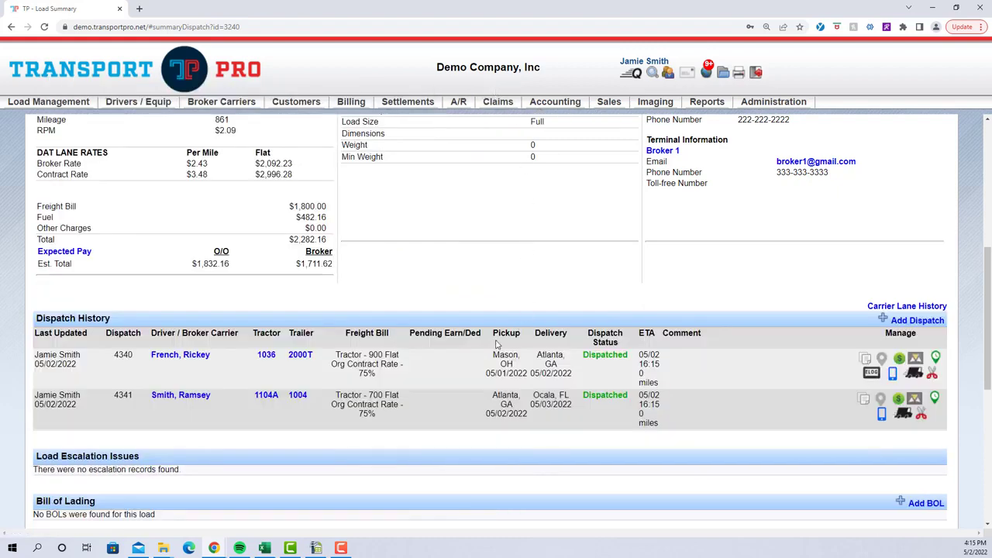
Check the pickup and delivery cities of dispatches 4340 and 4341 in the dispatch history, and mark both dispatches as delivered
scroll(523, 329, "down", 1)
left_click_drag(493, 304, 563, 305)
left_click_drag(493, 343, 575, 347)
left_click(575, 348)
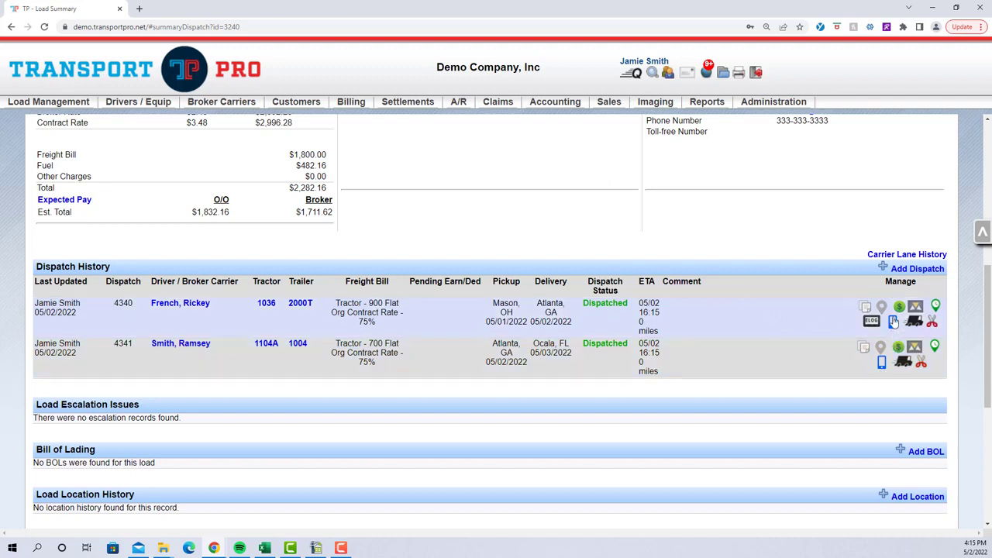
left_click(915, 325)
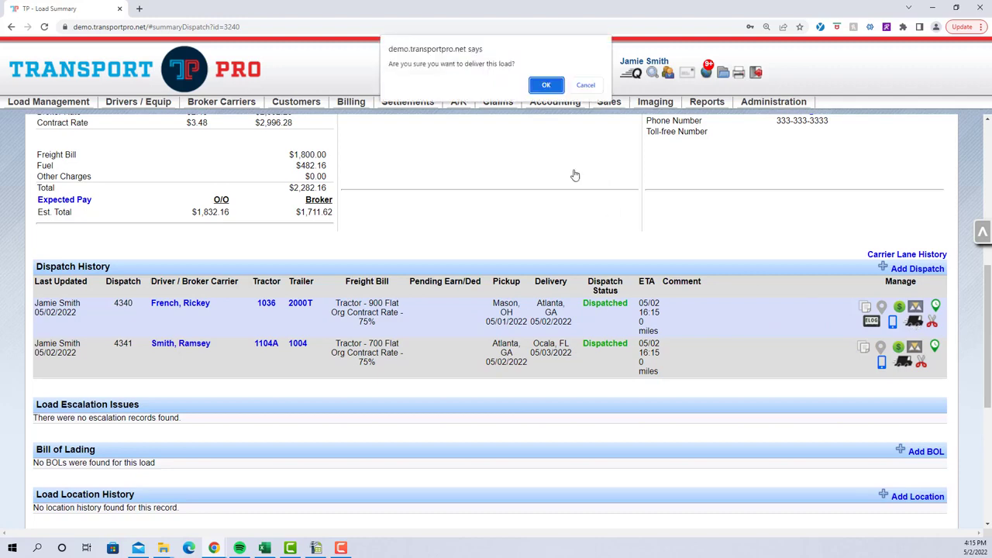
left_click(542, 84)
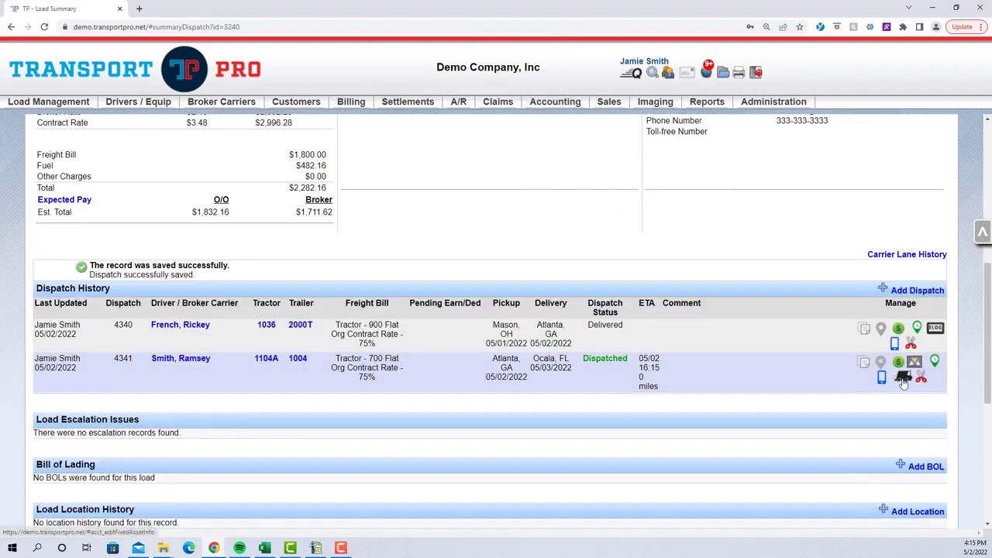
left_click(544, 85)
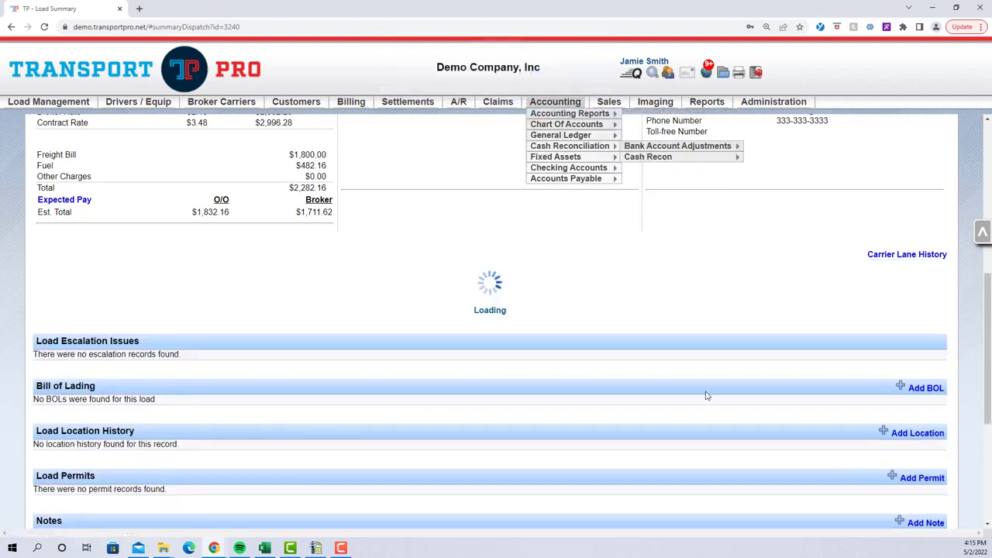
left_click_drag(591, 359, 664, 366)
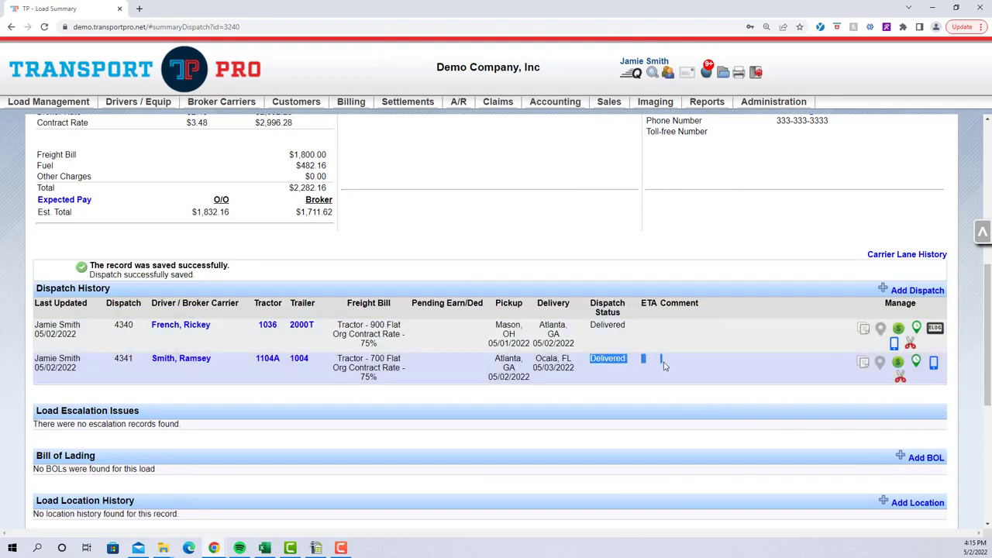
left_click(637, 372)
scroll(749, 386, "down", 1)
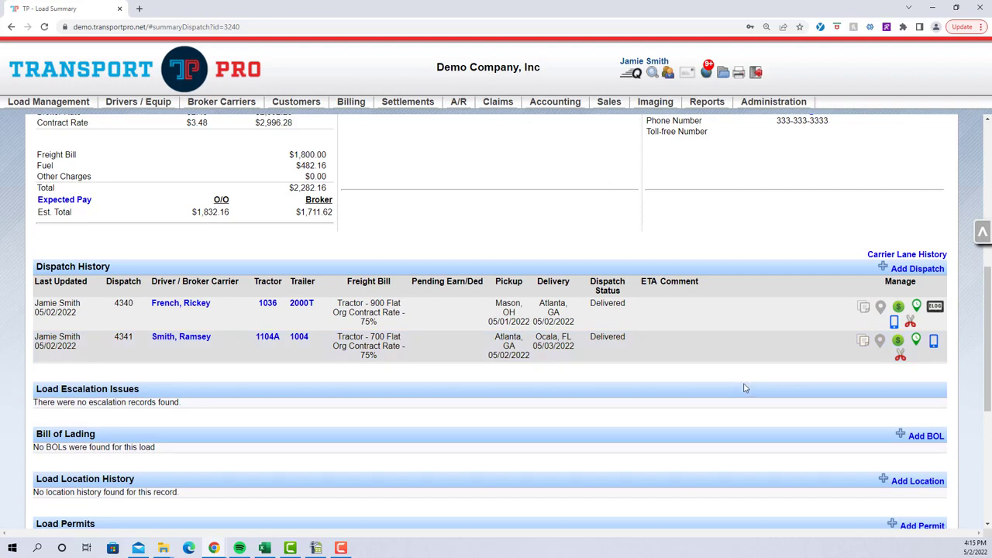
Run the Equipment Location Report for trailers, filtered by dropped trailers, and look through its results
mouse_move(707, 107)
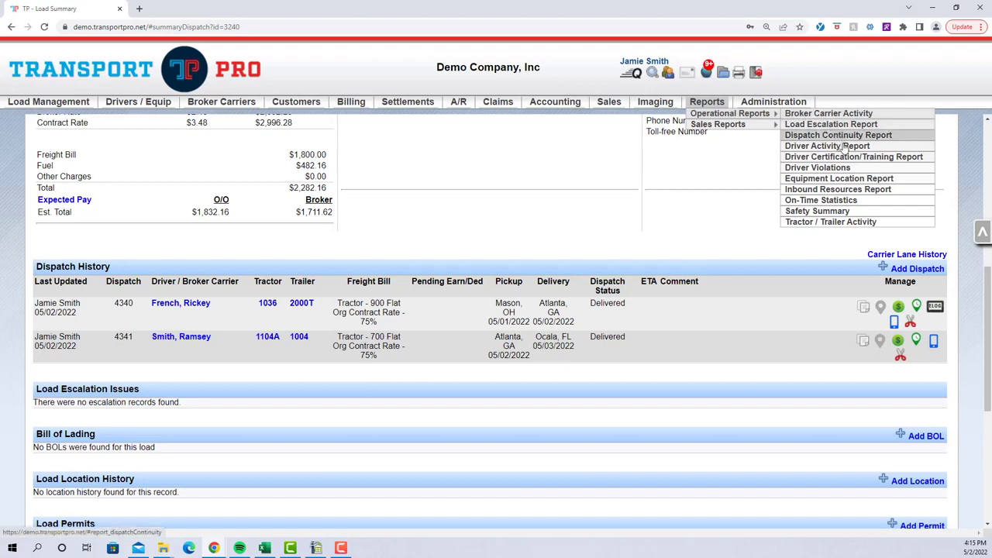
left_click(845, 179)
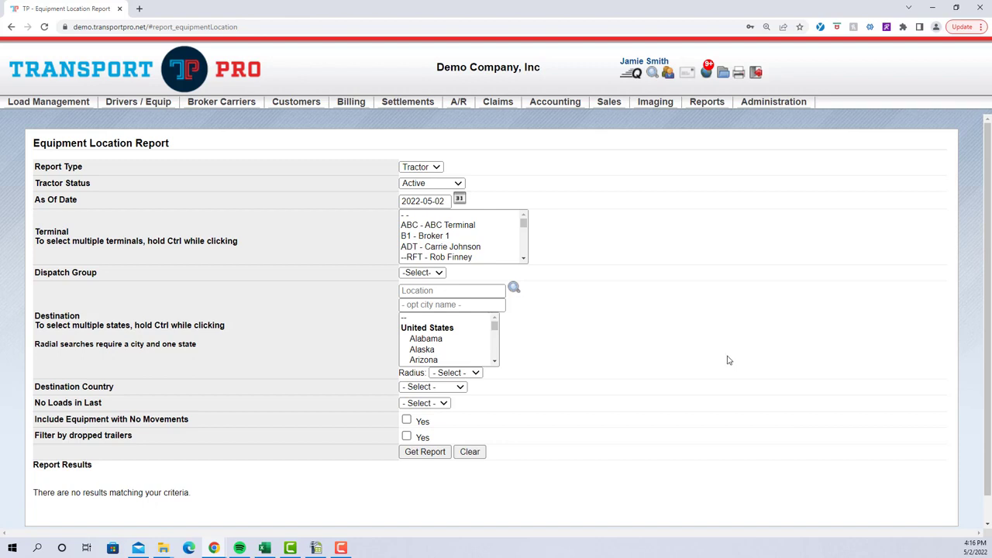
left_click(438, 167)
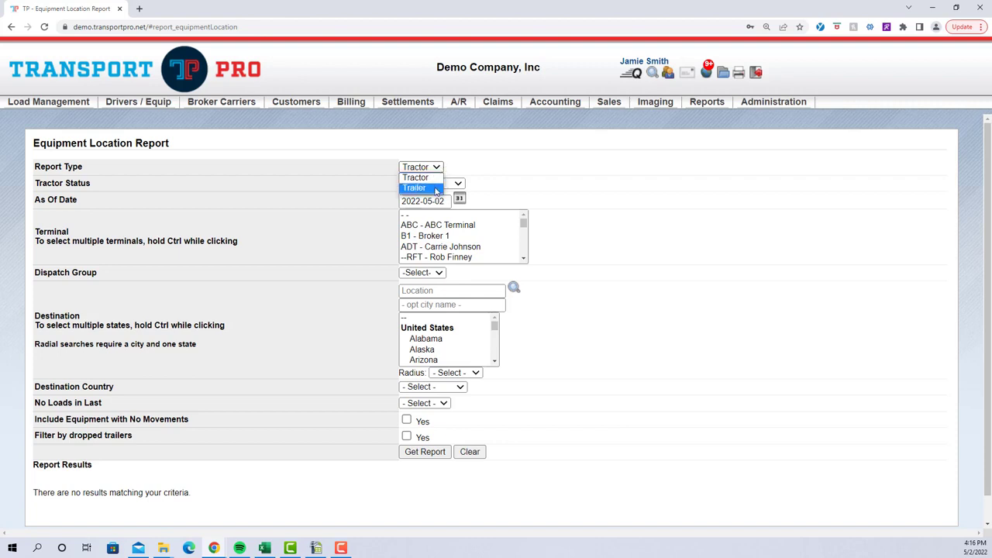
left_click(437, 191)
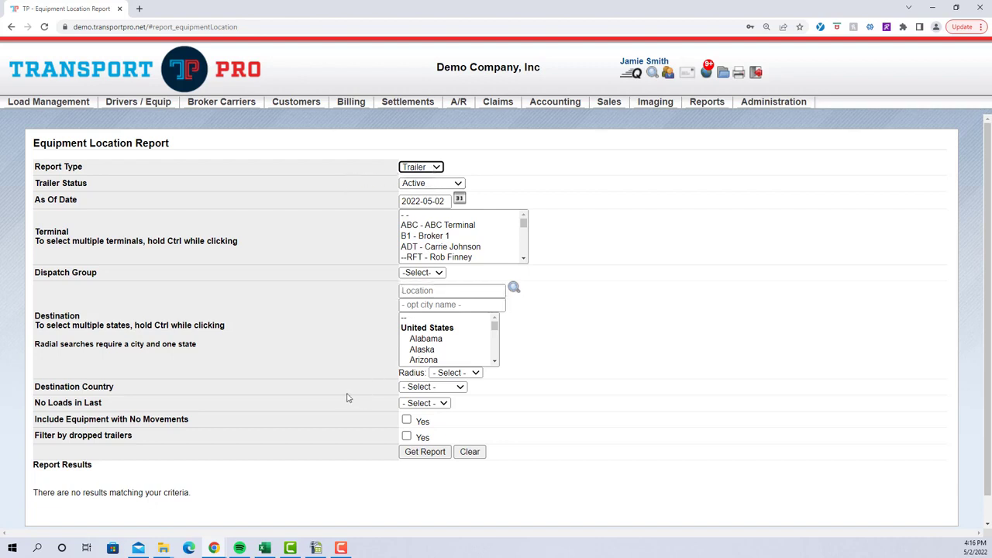
left_click_drag(36, 436, 204, 436)
left_click(406, 436)
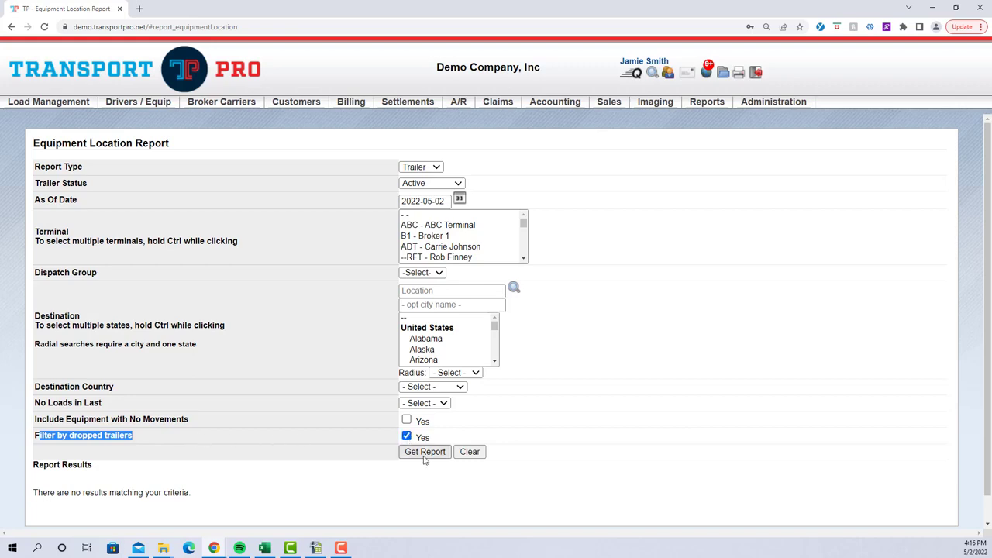
left_click(424, 451)
scroll(608, 399, "down", 3)
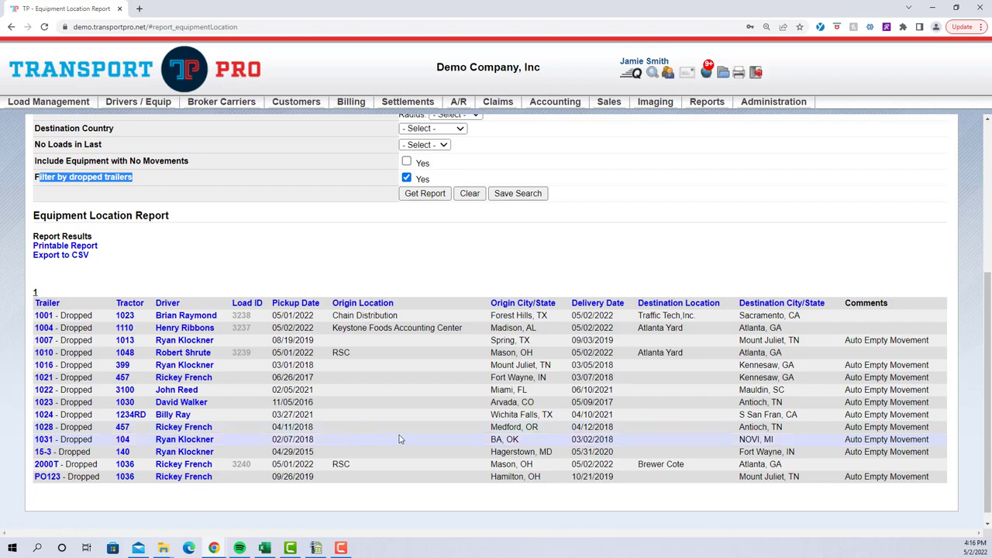
scroll(399, 440, "up", 2)
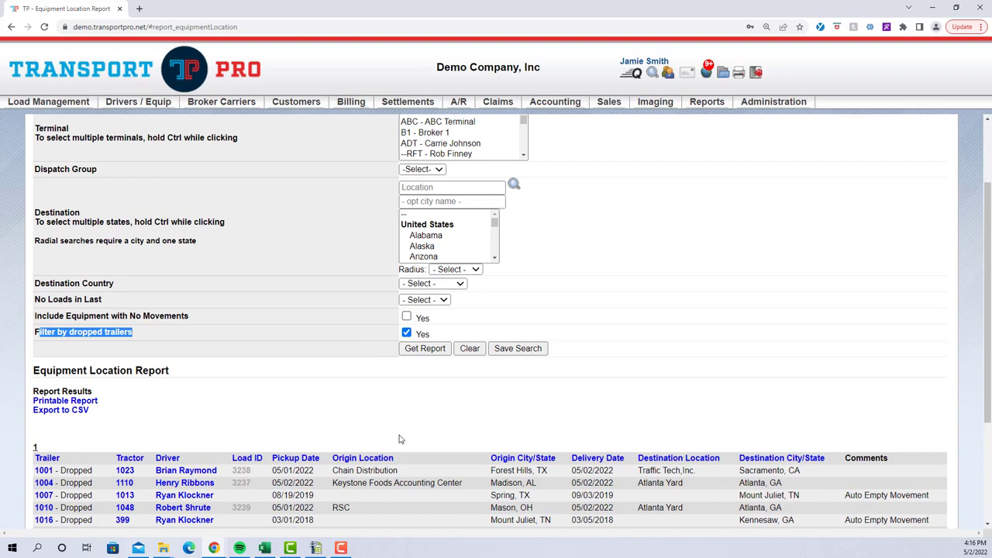
scroll(399, 439, "up", 1)
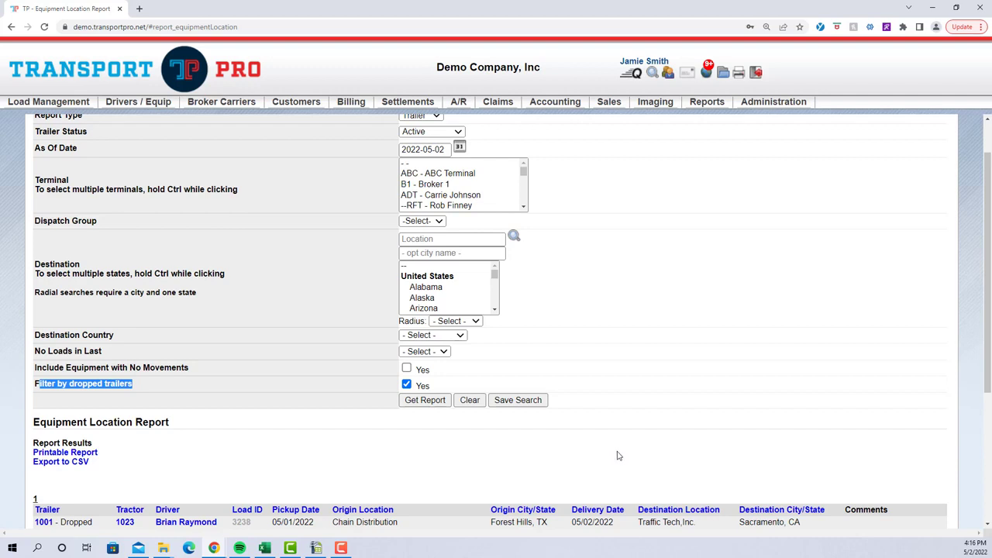
scroll(621, 443, "up", 1)
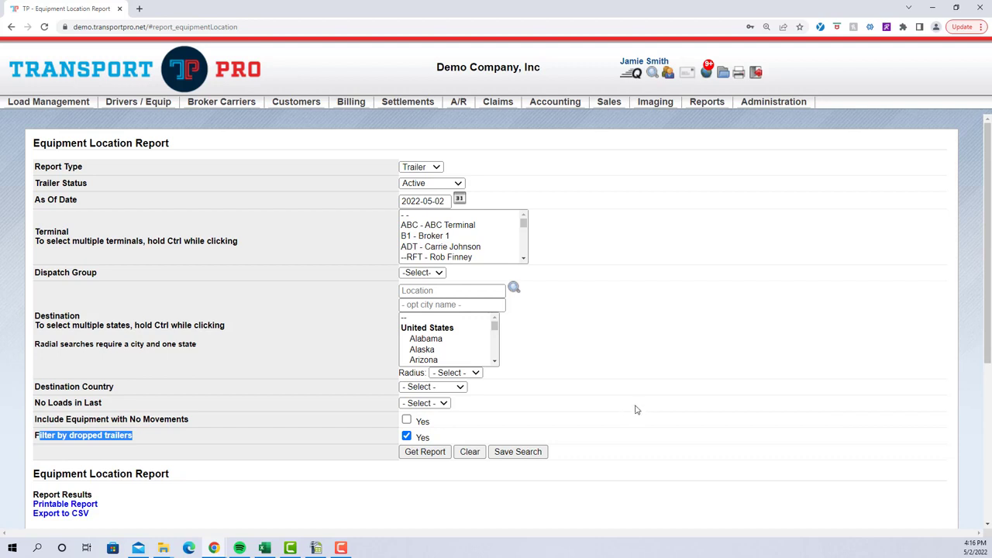
left_click(707, 104)
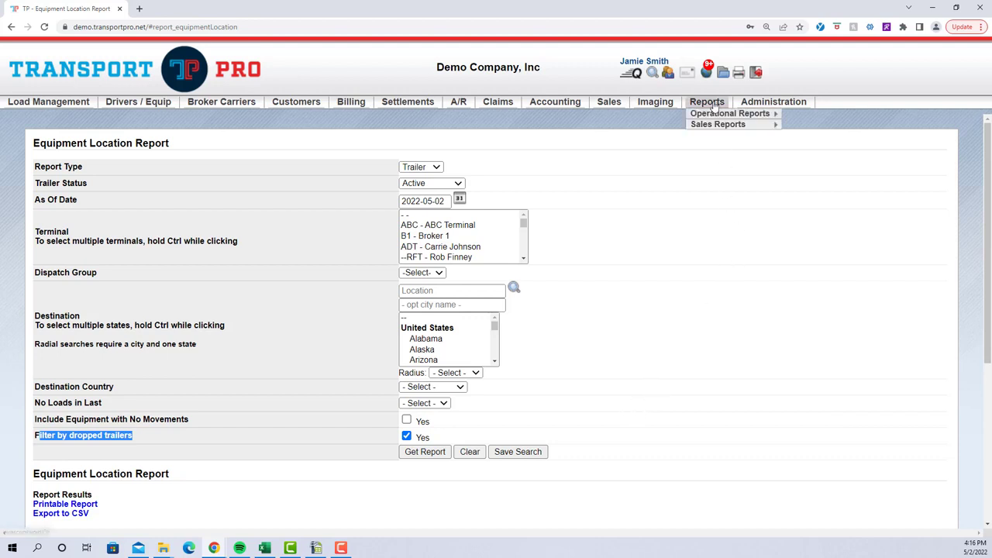
mouse_move(731, 115)
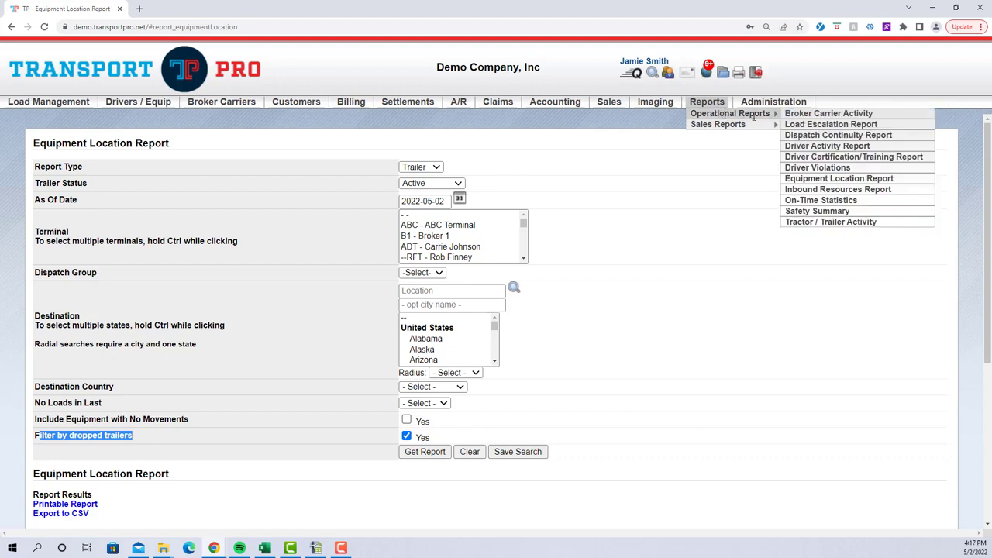
left_click(733, 258)
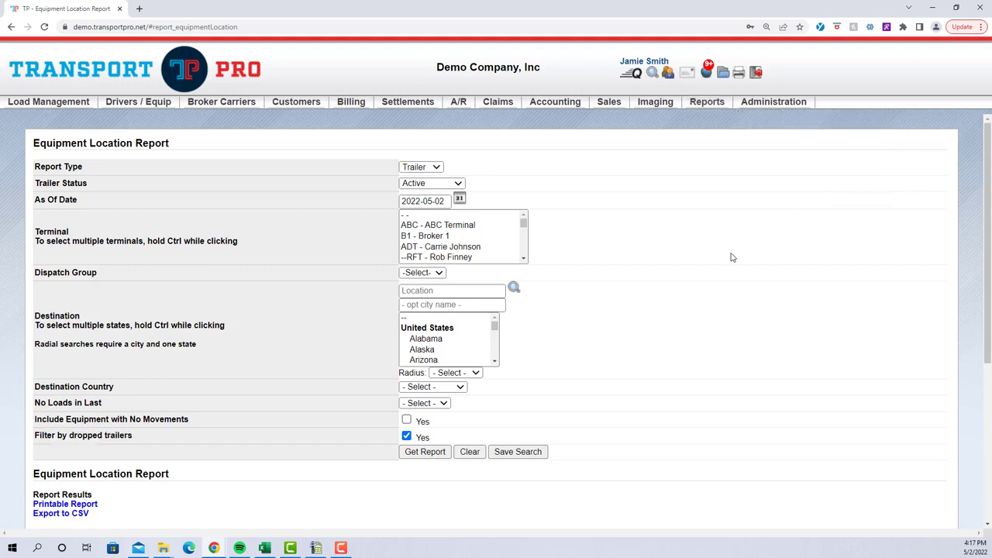